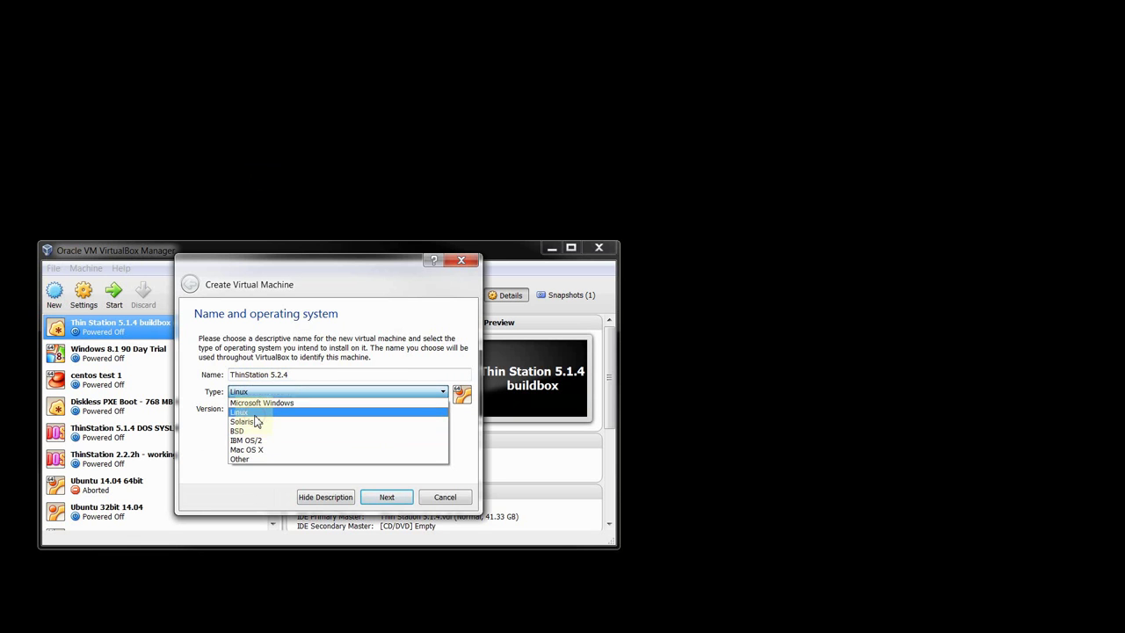
Step: Set the new virtual machine's type to Linux and its version to Other Linux (32 bit), and accept the name and operating system settings
{"action": "left_click", "coordinate": [239, 412]}
{"action": "left_click", "coordinate": [256, 408]}
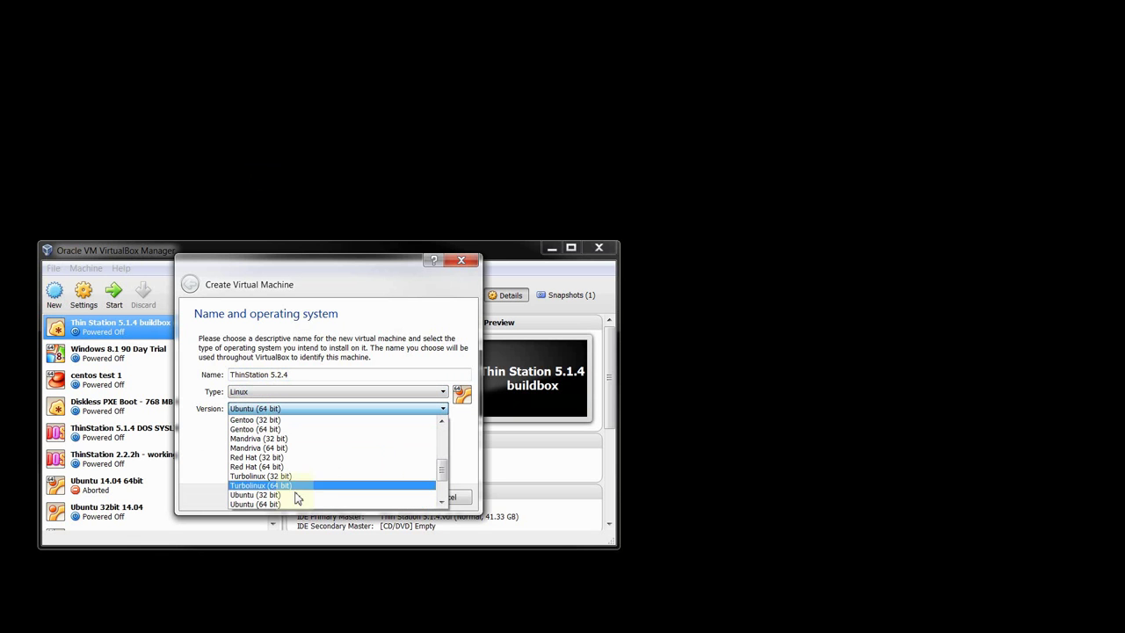
{"action": "scroll", "coordinate": [293, 504], "scroll_direction": "down", "scroll_amount": 3}
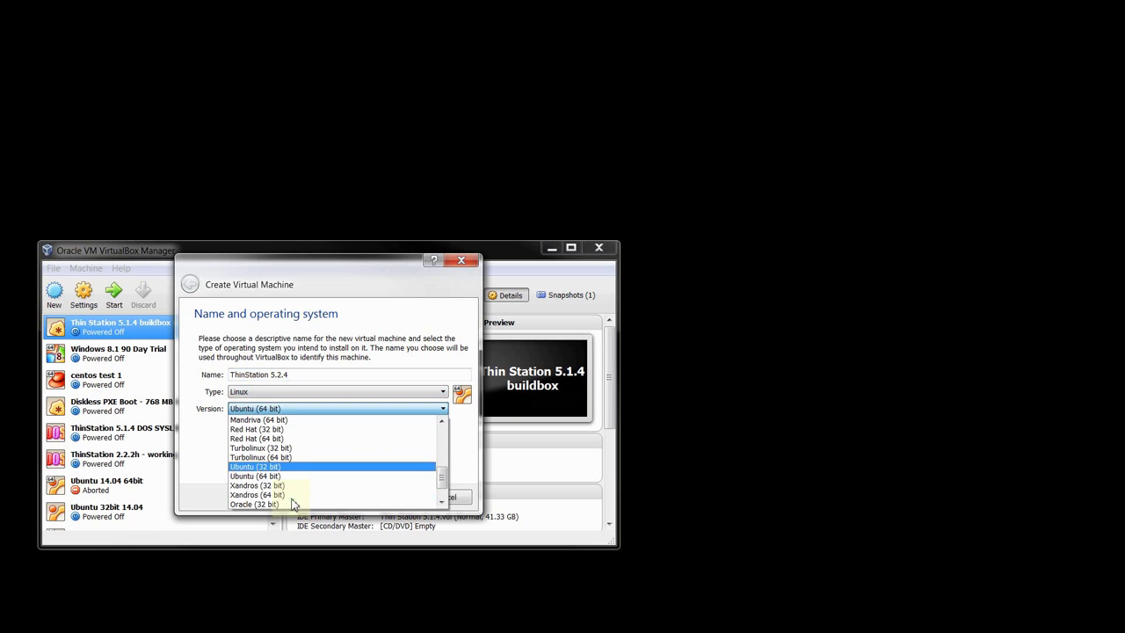
{"action": "left_click", "coordinate": [300, 495]}
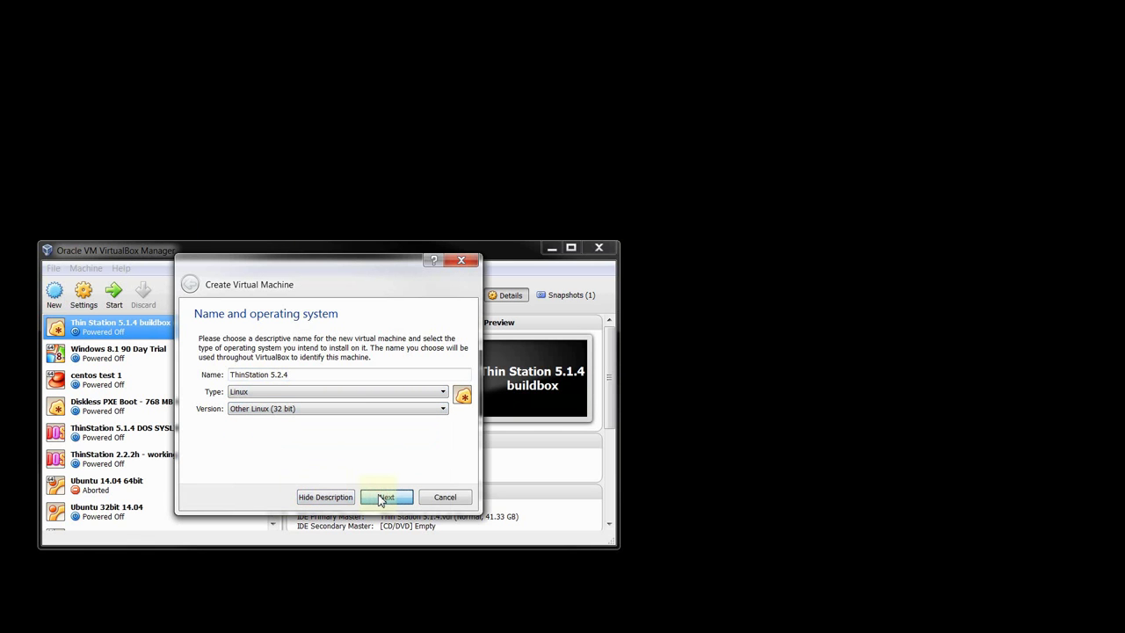
{"action": "left_click", "coordinate": [382, 498]}
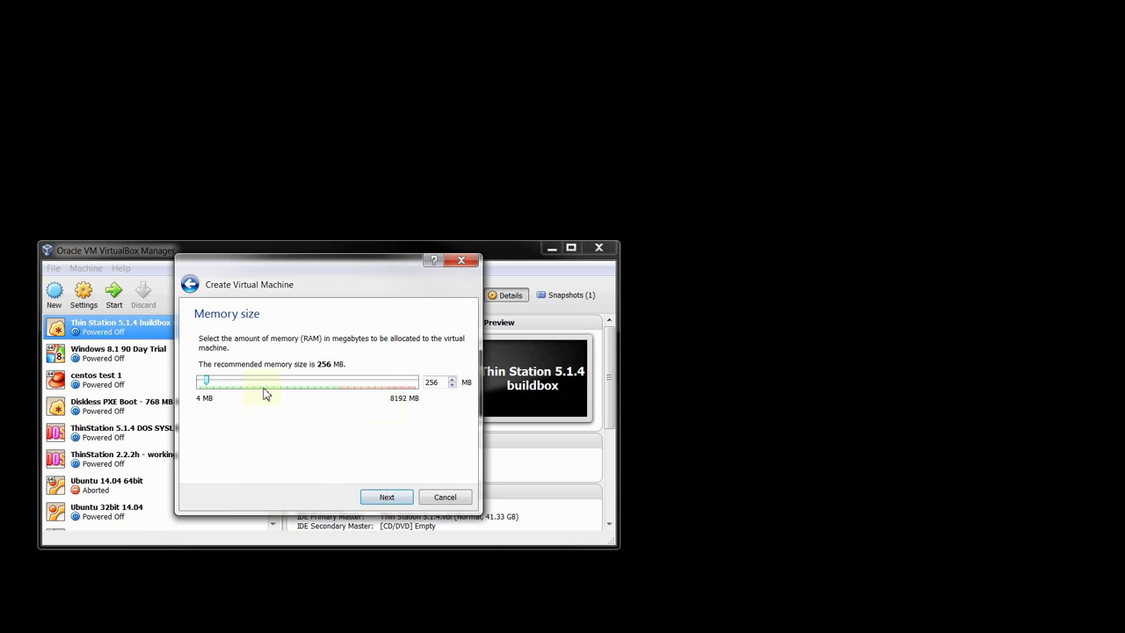
Step: Allocate 2545 MB of memory to the virtual machine
{"action": "left_click_drag", "start_coordinate": [238, 266], "coordinate": [101, 387]}
{"action": "left_click_drag", "start_coordinate": [74, 497], "coordinate": [135, 499]}
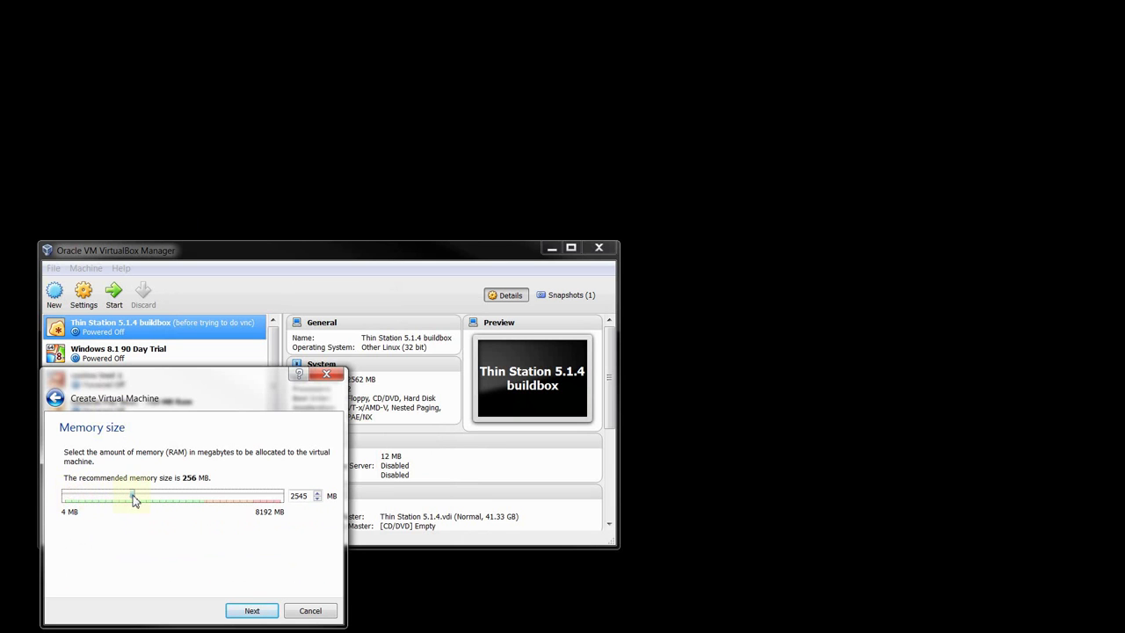
{"action": "left_click", "coordinate": [252, 610]}
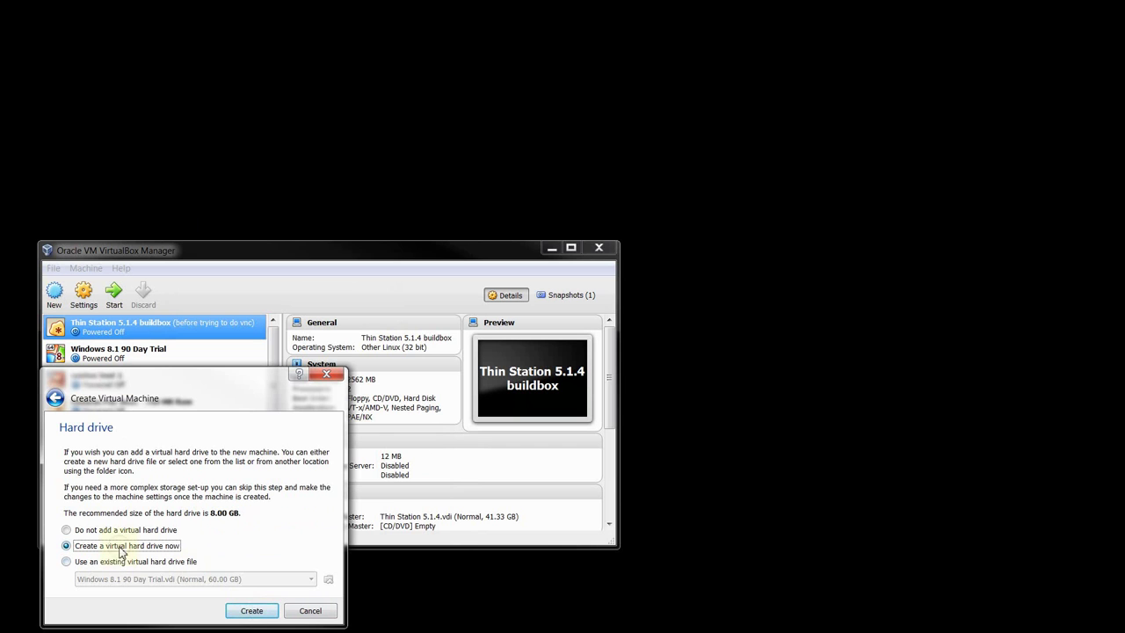
Step: Create a dynamically allocated VDI virtual hard drive of 61.78 GB for the machine
{"action": "left_click", "coordinate": [248, 615]}
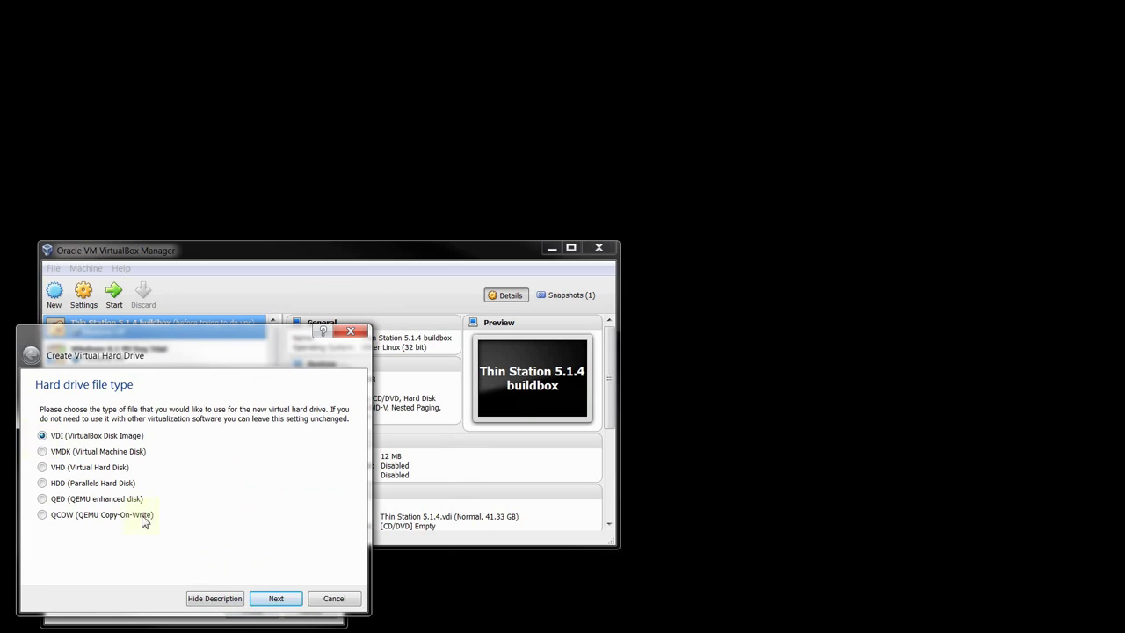
{"action": "left_click", "coordinate": [280, 602]}
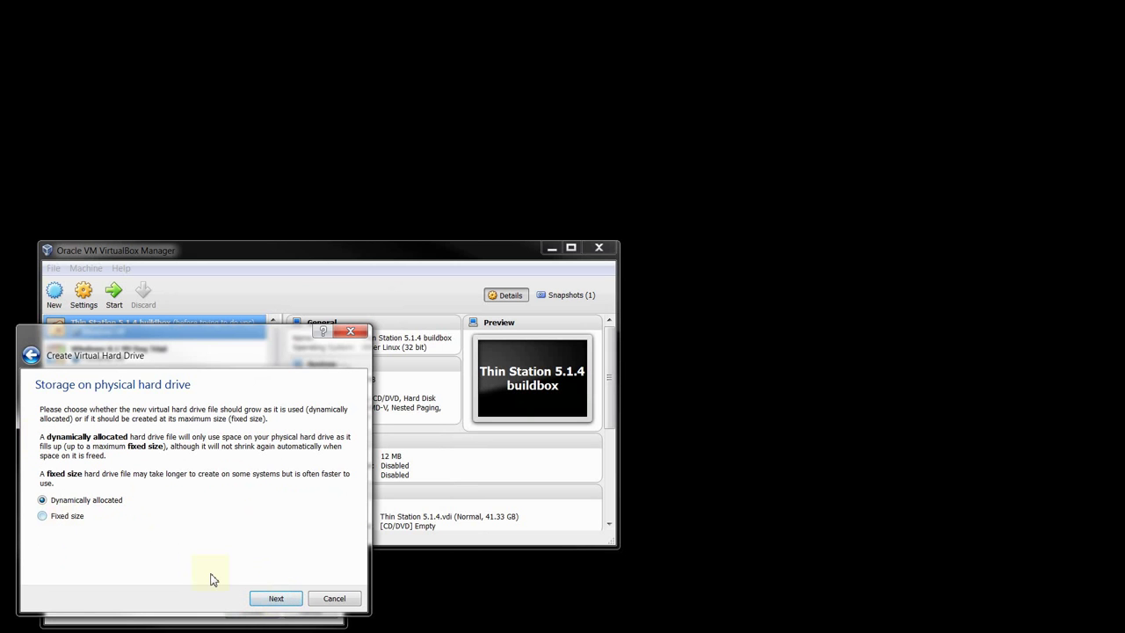
{"action": "left_click", "coordinate": [280, 599]}
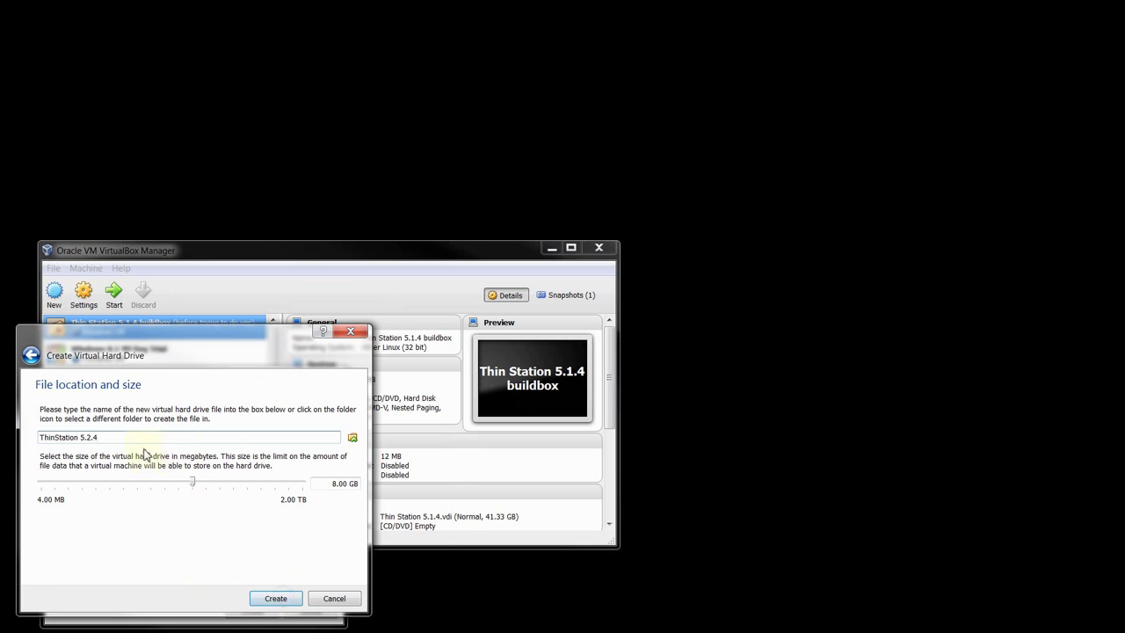
{"action": "left_click_drag", "start_coordinate": [196, 489], "coordinate": [233, 484]}
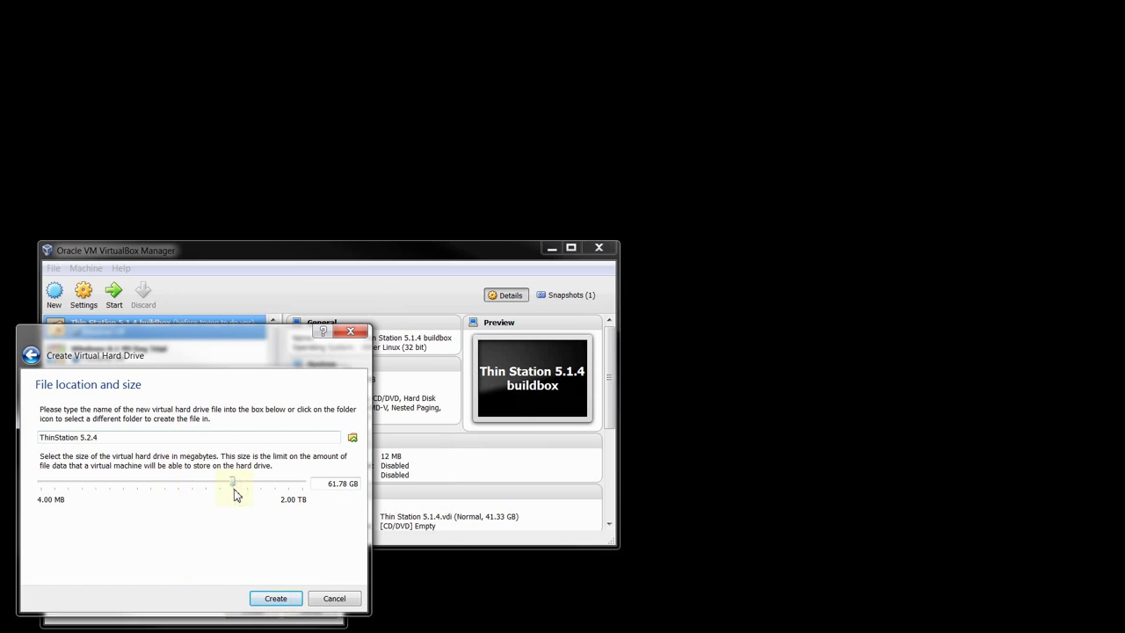
{"action": "left_click", "coordinate": [287, 602]}
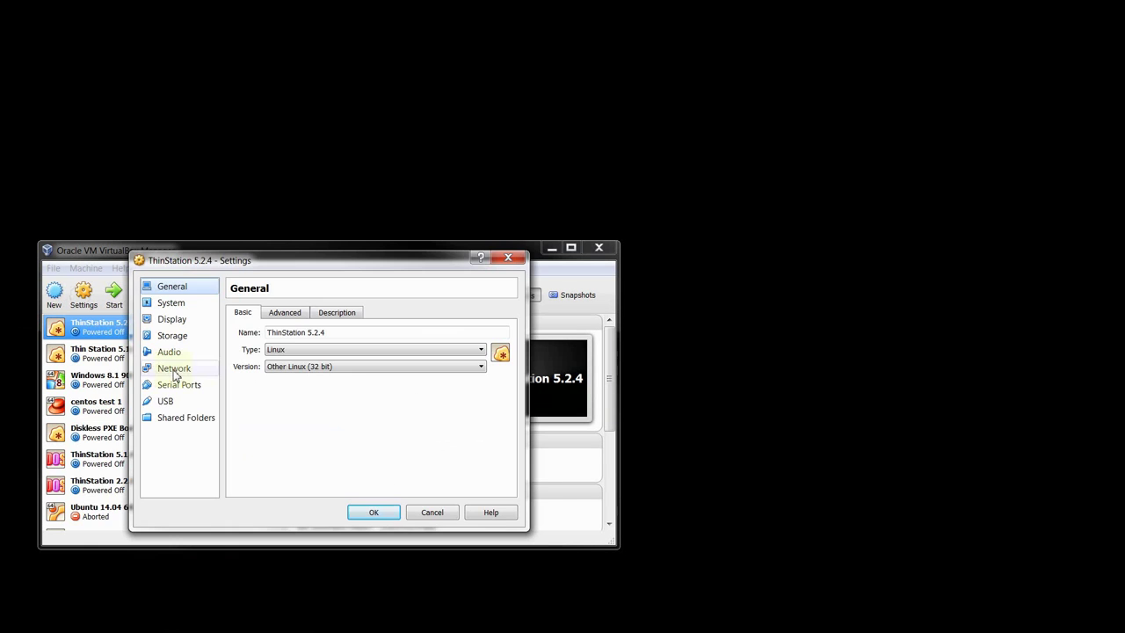
Step: Load the TS-5.2.4-Installer-0812 ISO image into the ThinStation 5.2.4 machine's empty CD/DVD drive and save the settings
{"action": "left_click_drag", "start_coordinate": [218, 261], "coordinate": [164, 367]}
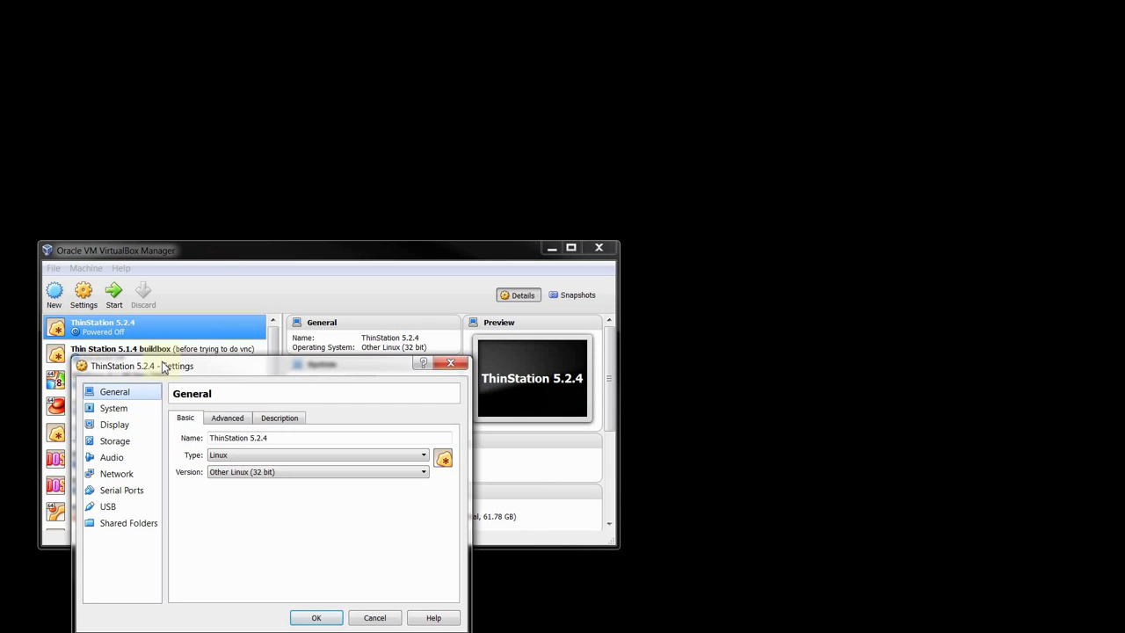
{"action": "left_click", "coordinate": [114, 441]}
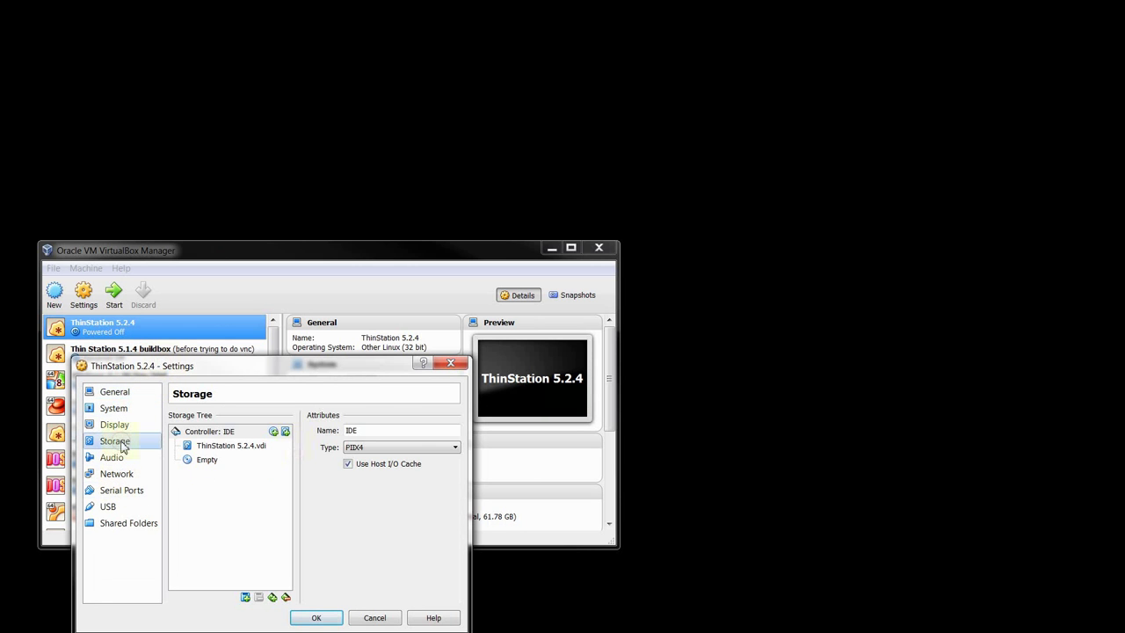
{"action": "left_click", "coordinate": [215, 463]}
{"action": "left_click", "coordinate": [454, 433]}
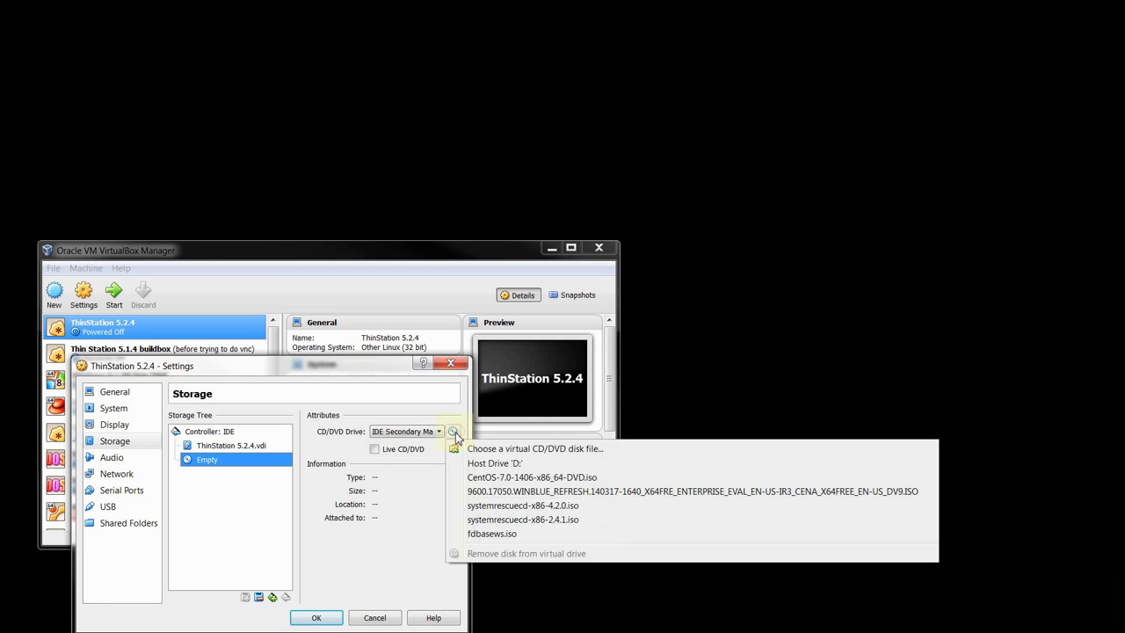
{"action": "left_click", "coordinate": [594, 450]}
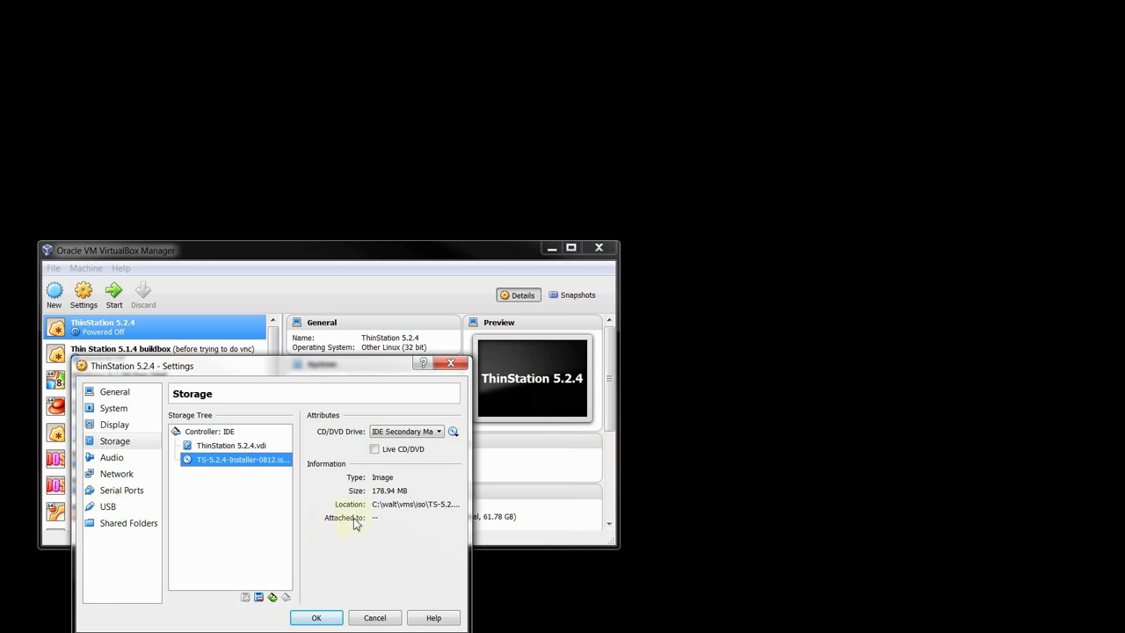
{"action": "left_click", "coordinate": [453, 432]}
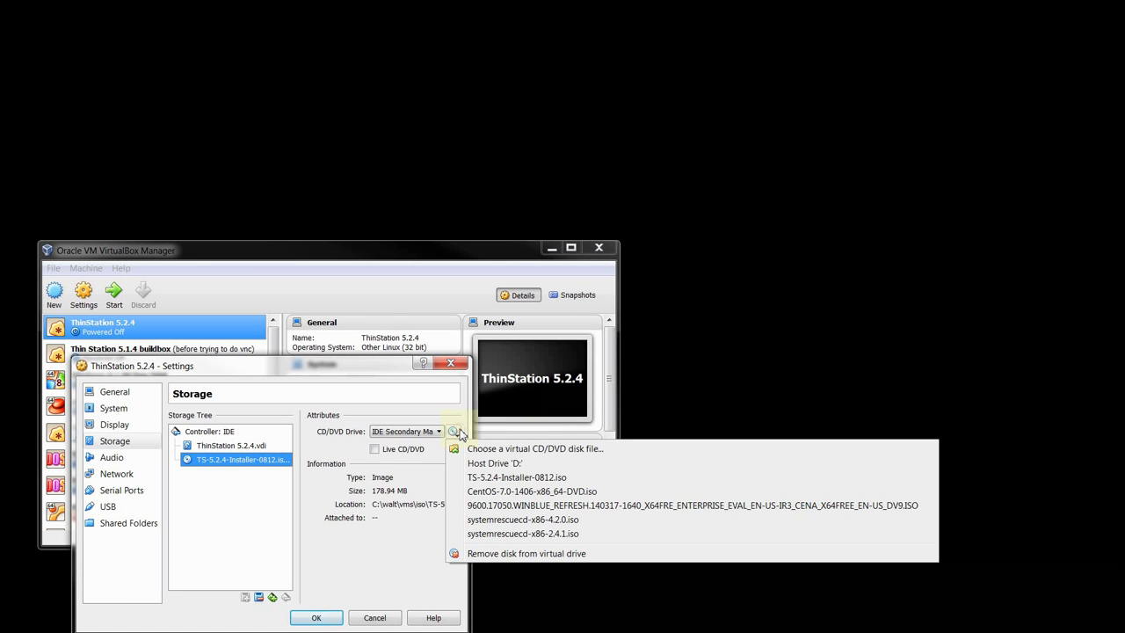
{"action": "left_click", "coordinate": [416, 570]}
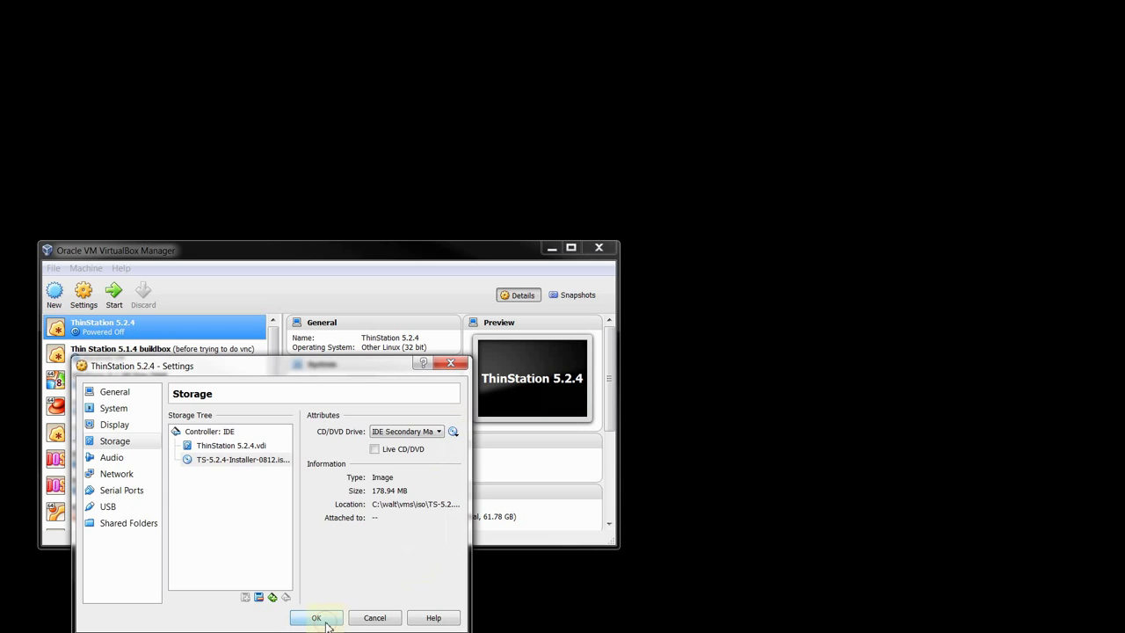
{"action": "left_click", "coordinate": [326, 623]}
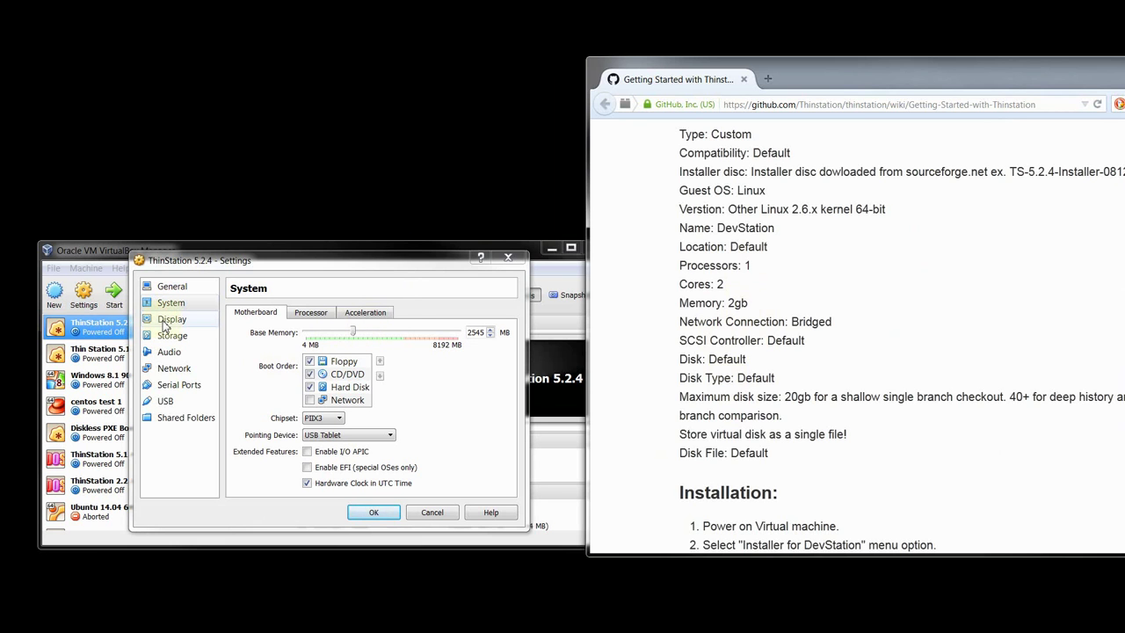
Step: Attach network adapter 1 to a Bridged Adapter, check the processor settings and save the machine settings
{"action": "left_click", "coordinate": [174, 369]}
{"action": "left_click", "coordinate": [341, 350]}
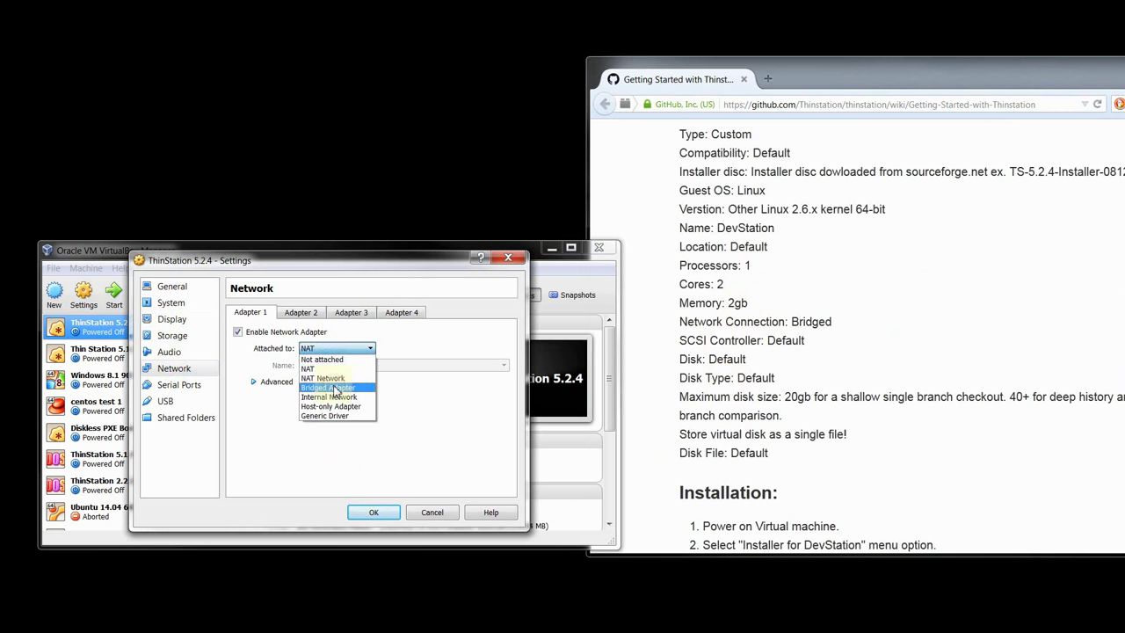
{"action": "left_click", "coordinate": [332, 387]}
{"action": "left_click", "coordinate": [171, 303]}
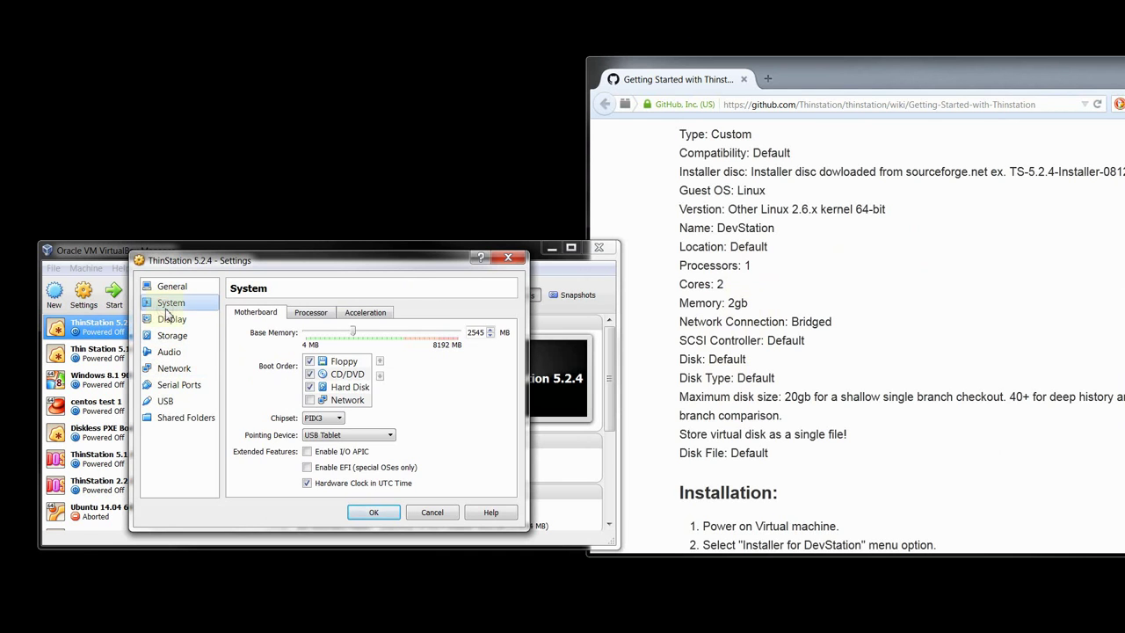
{"action": "left_click", "coordinate": [323, 313]}
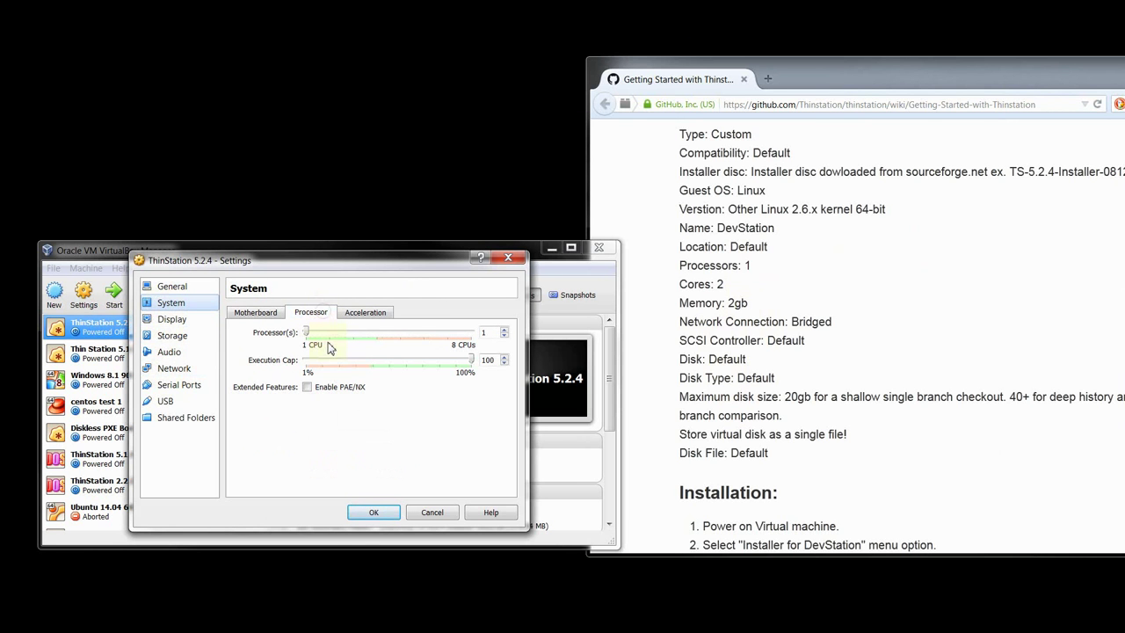
{"action": "left_click", "coordinate": [376, 513]}
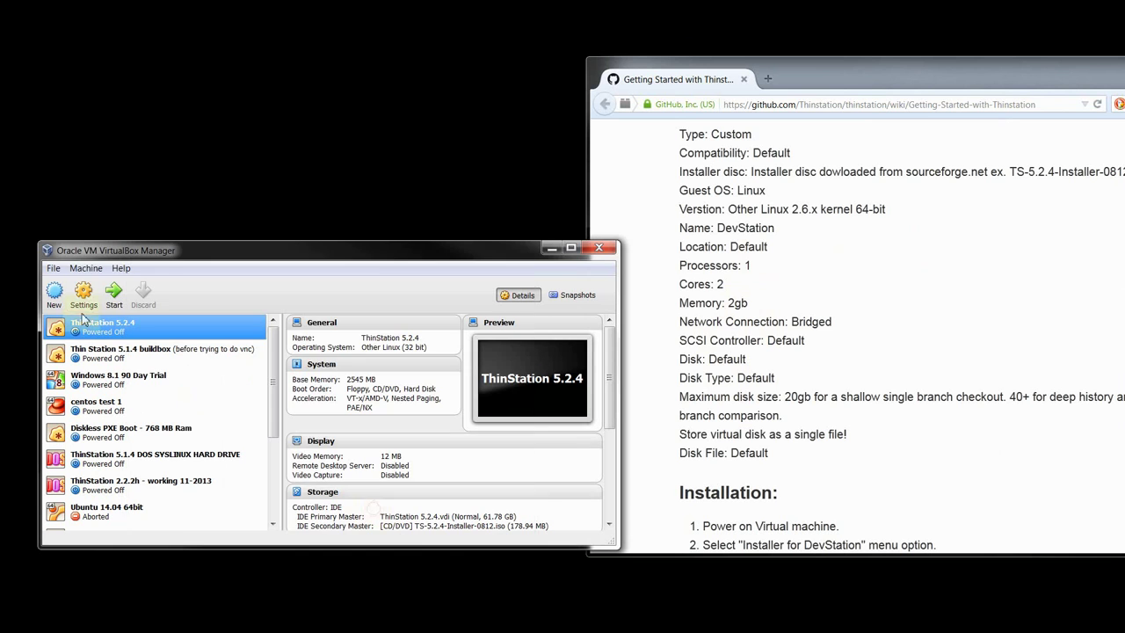
Step: Start the ThinStation 5.2.4 machine and dismiss the audio device warning so that it is not shown again
{"action": "left_click", "coordinate": [121, 293]}
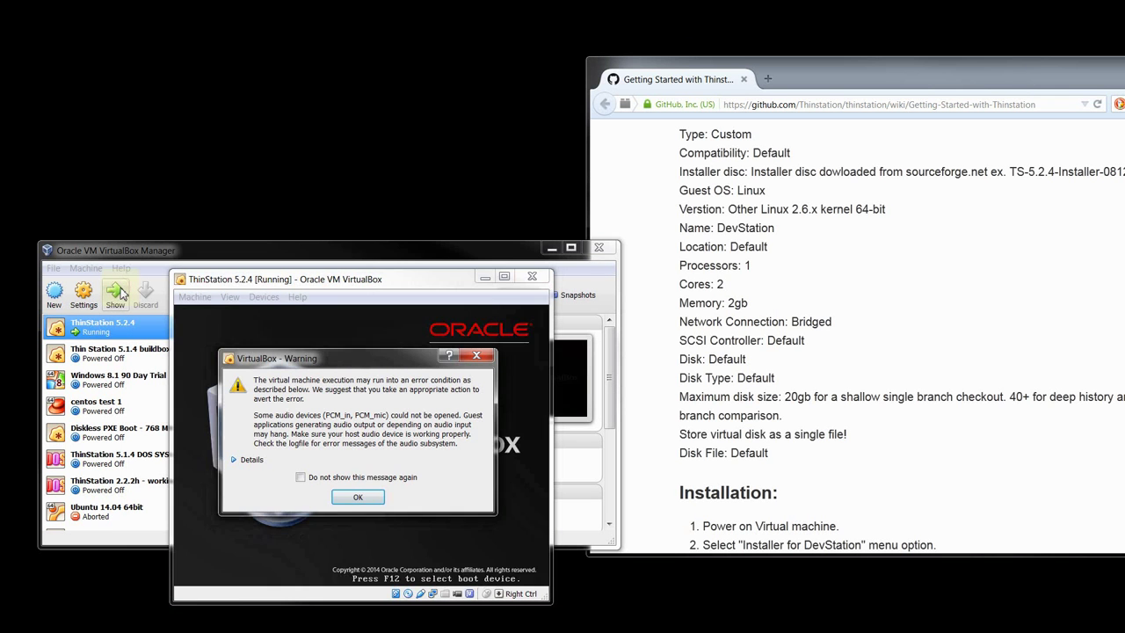
{"action": "left_click", "coordinate": [371, 498]}
{"action": "left_click", "coordinate": [301, 476]}
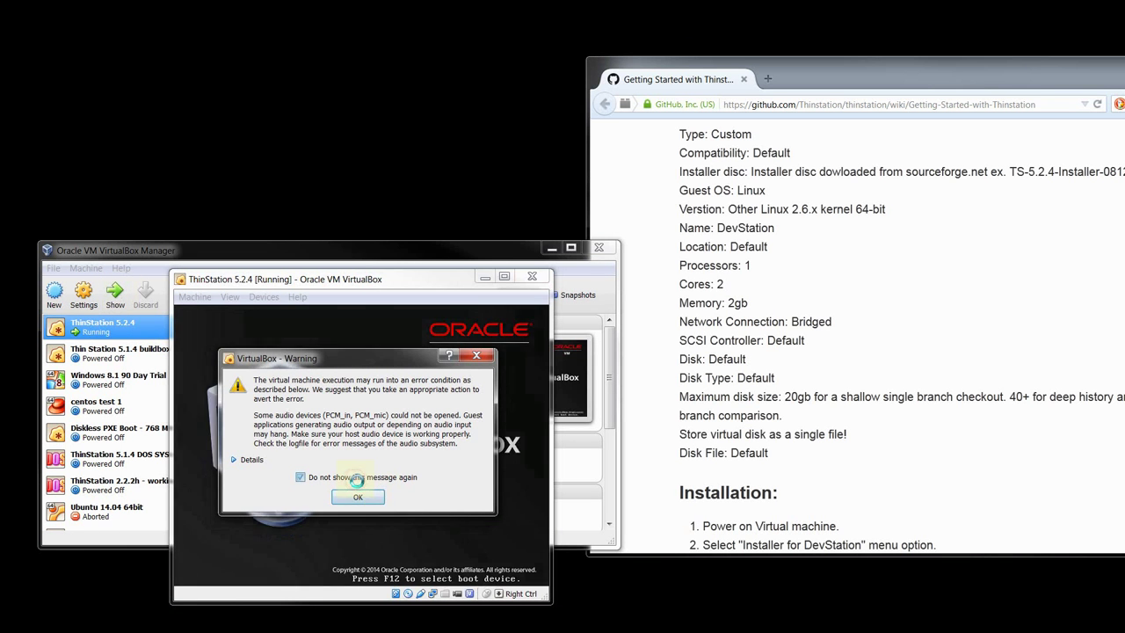
{"action": "left_click", "coordinate": [371, 507]}
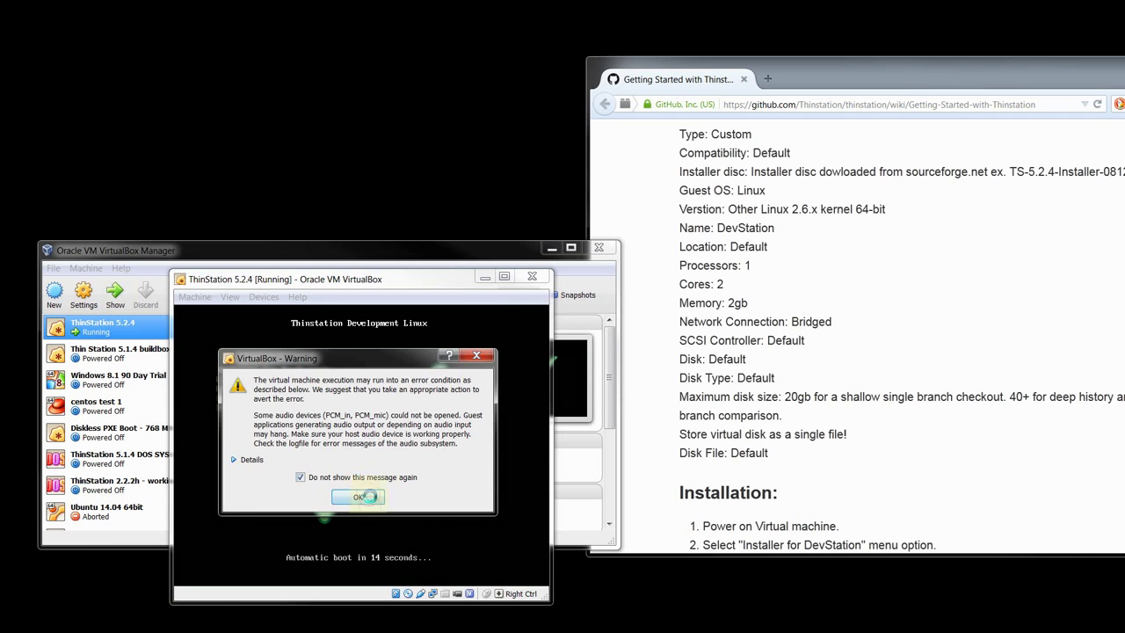
Step: Boot the Installer for DevStation option and maximize the virtual machine window
{"action": "left_click", "coordinate": [326, 283]}
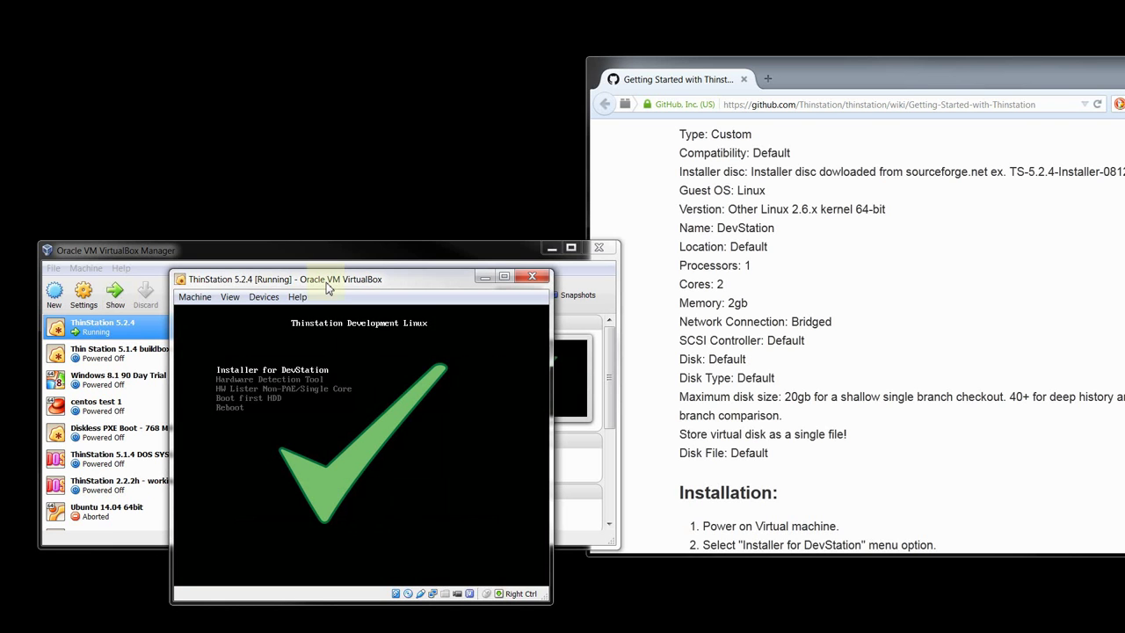
{"action": "key", "text": "Return"}
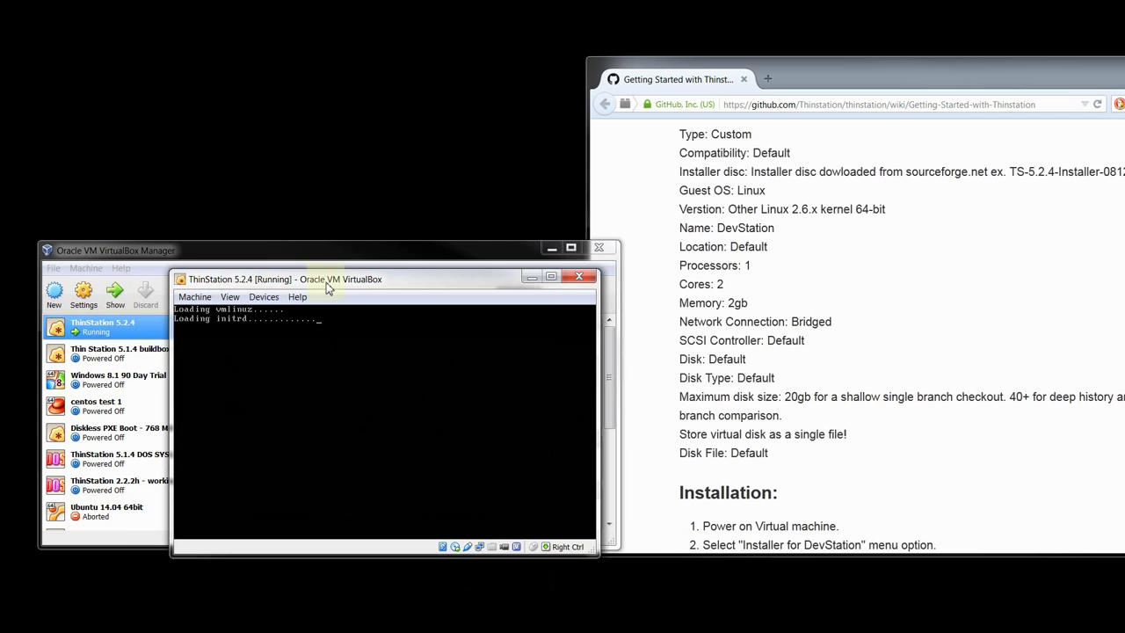
{"action": "left_click", "coordinate": [342, 263]}
{"action": "left_click", "coordinate": [550, 277]}
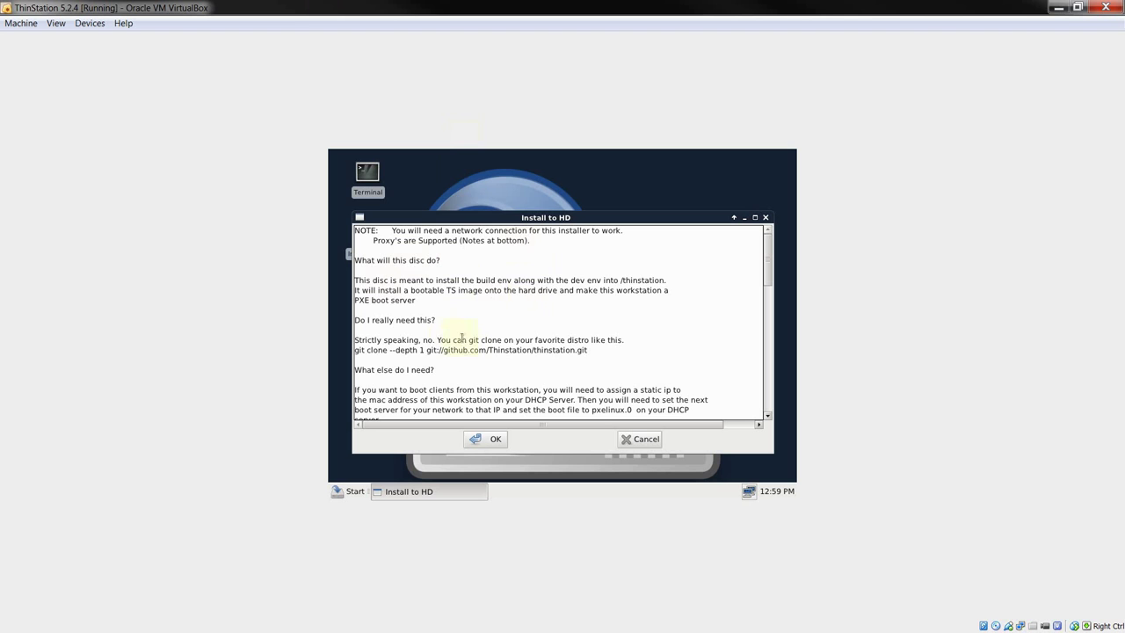
Step: Read through the Install to HD notes on requirements, building a thin client, changing the image and finding documentation
{"action": "scroll", "coordinate": [504, 367], "scroll_direction": "down", "scroll_amount": 1}
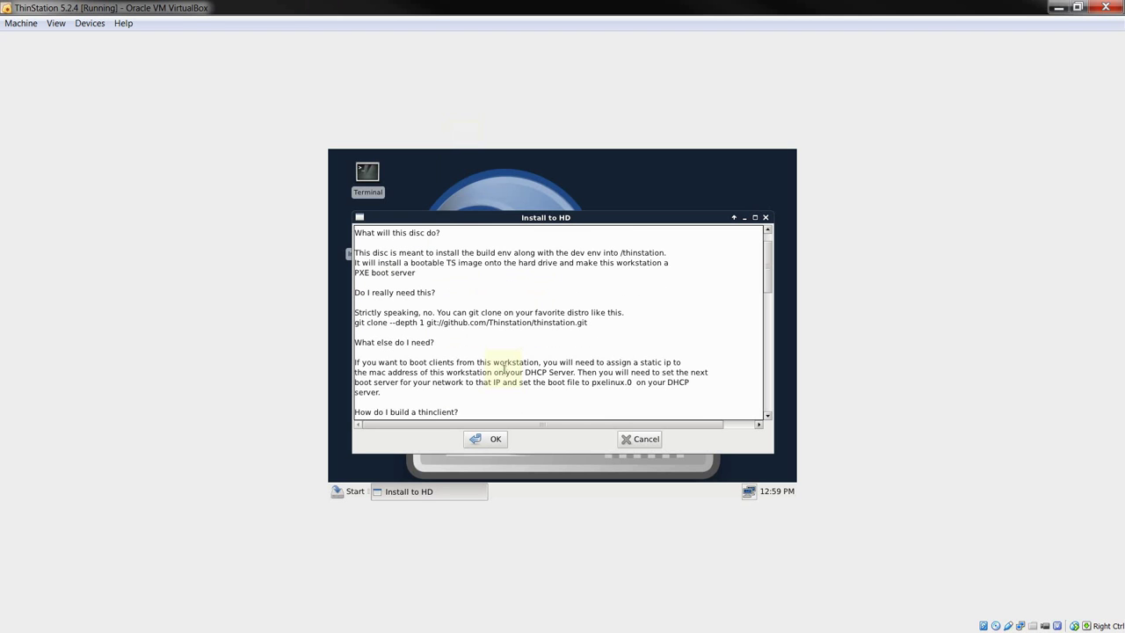
{"action": "scroll", "coordinate": [505, 367], "scroll_direction": "down", "scroll_amount": 1}
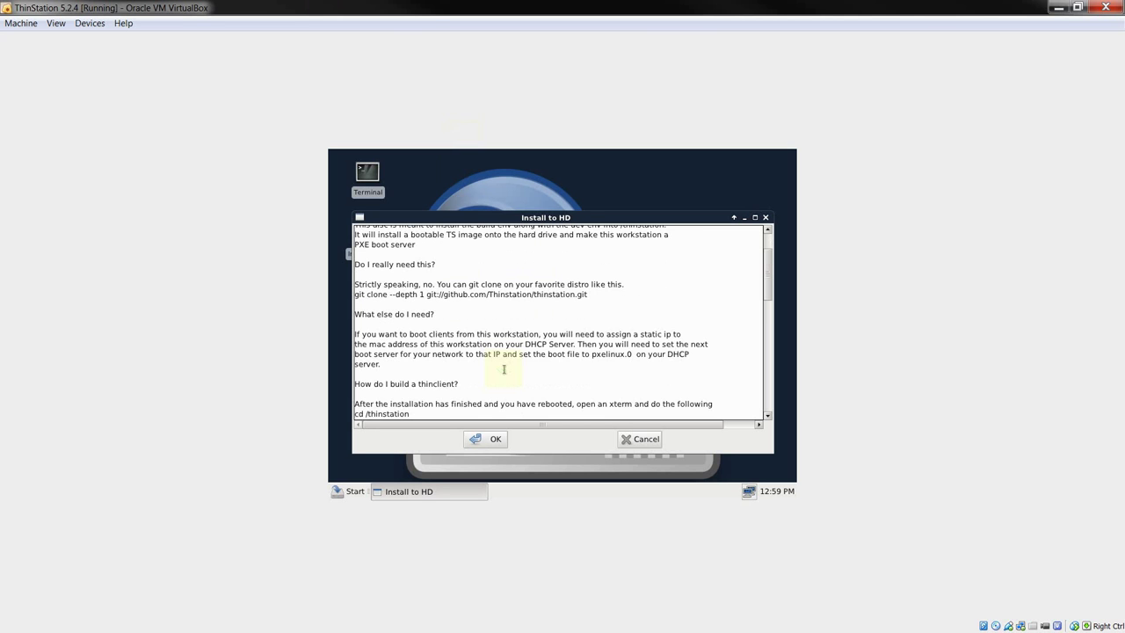
{"action": "scroll", "coordinate": [505, 369], "scroll_direction": "down", "scroll_amount": 1}
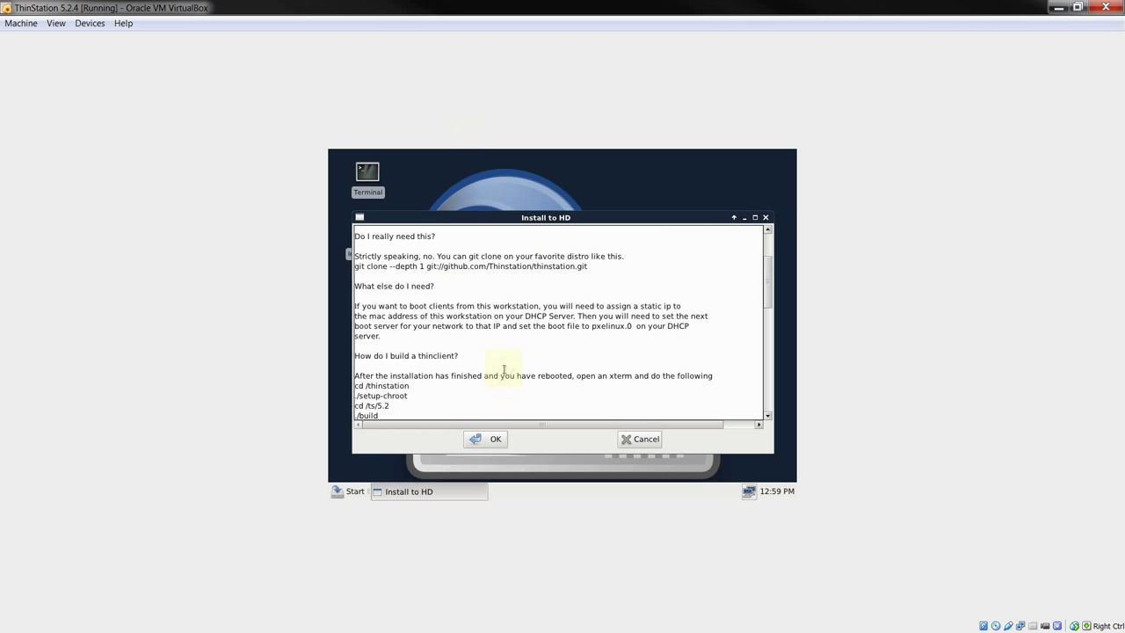
{"action": "scroll", "coordinate": [505, 370], "scroll_direction": "down", "scroll_amount": 1}
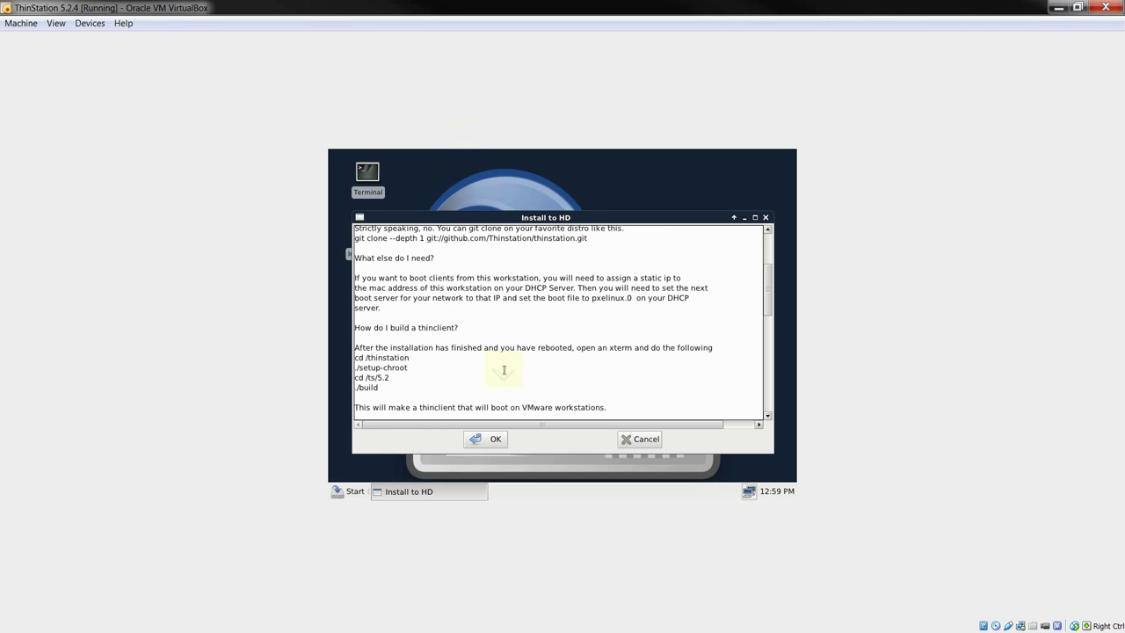
{"action": "scroll", "coordinate": [505, 370], "scroll_direction": "down", "scroll_amount": 1}
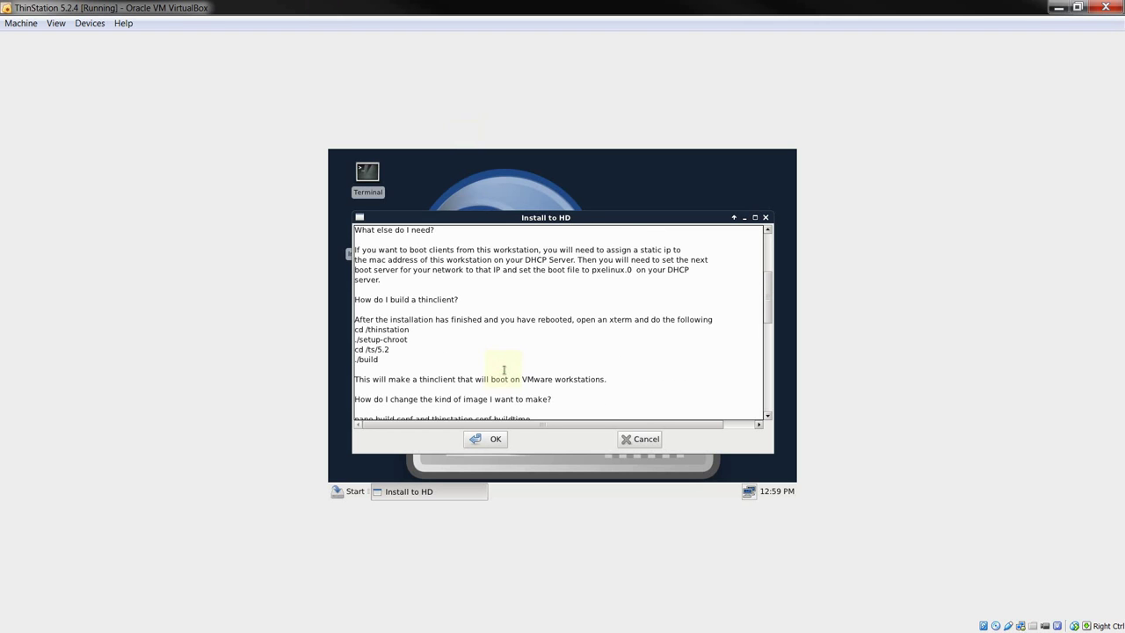
{"action": "scroll", "coordinate": [504, 370], "scroll_direction": "down", "scroll_amount": 1}
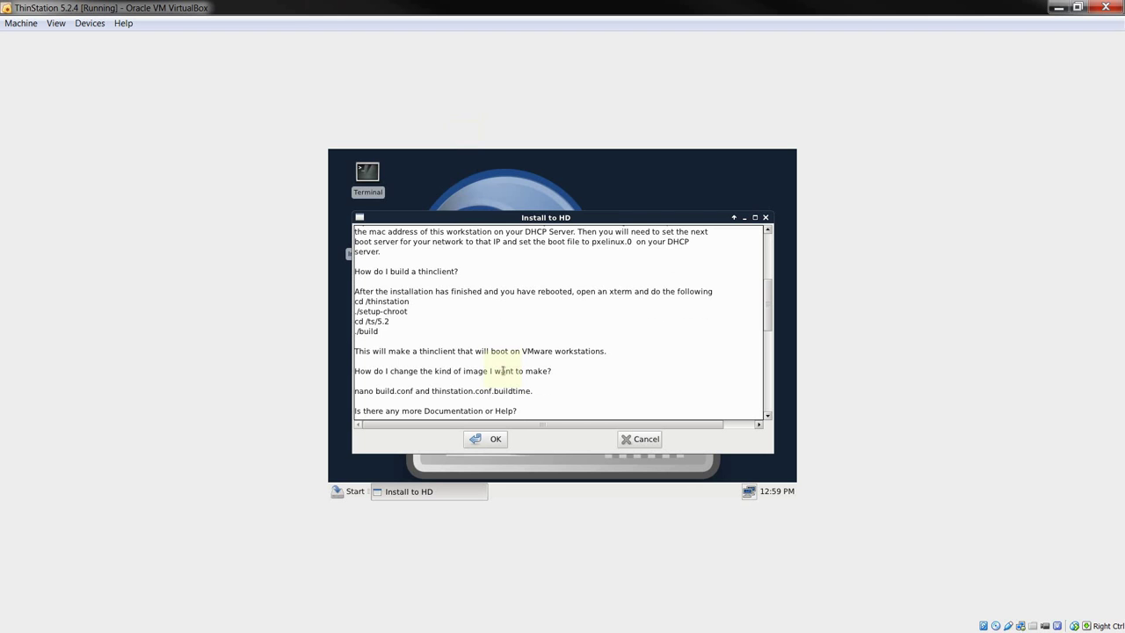
{"action": "scroll", "coordinate": [503, 370], "scroll_direction": "down", "scroll_amount": 1}
{"action": "scroll", "coordinate": [503, 371], "scroll_direction": "down", "scroll_amount": 1}
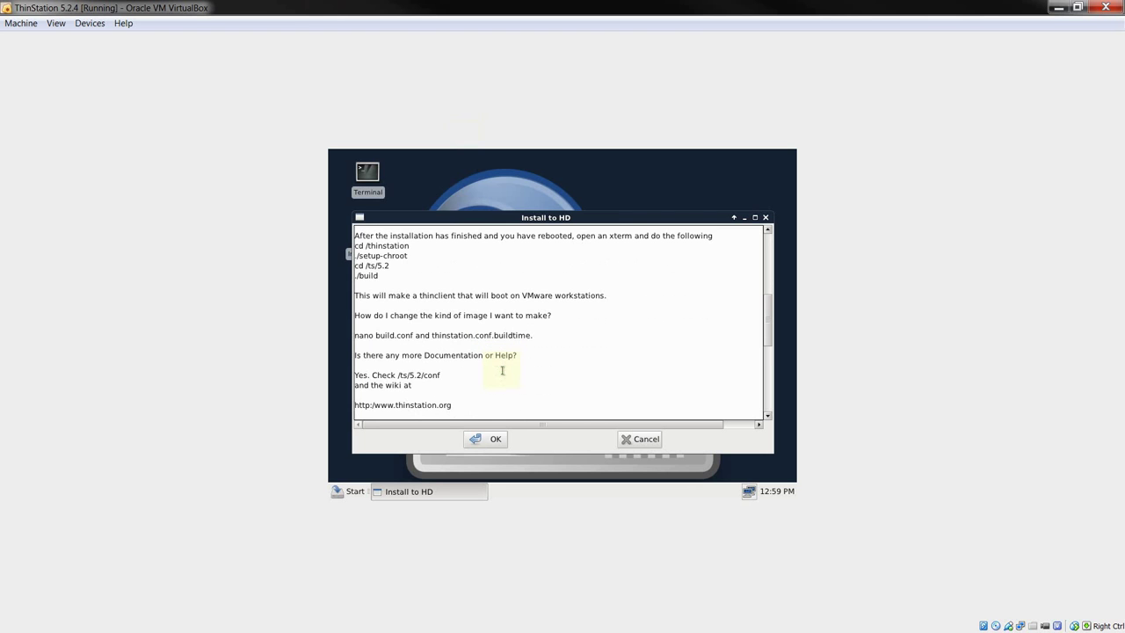
Step: Read the remaining Install to HD notes on mailing lists and proxy support, and review the section on what the disc does
{"action": "scroll", "coordinate": [503, 370], "scroll_direction": "down", "scroll_amount": 5}
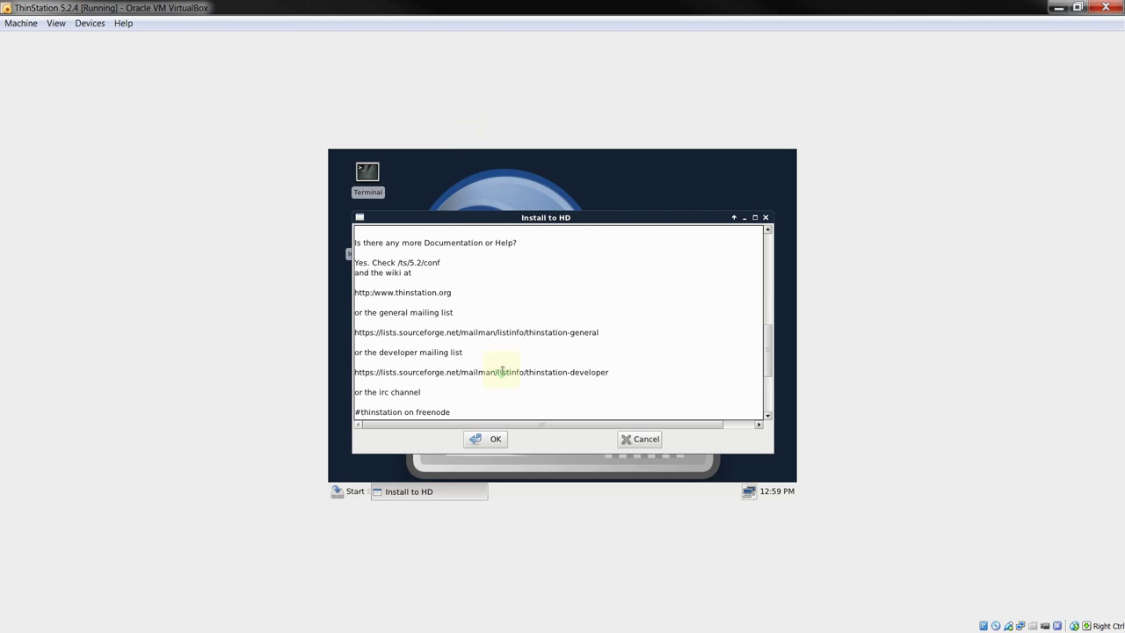
{"action": "scroll", "coordinate": [503, 370], "scroll_direction": "down", "scroll_amount": 1}
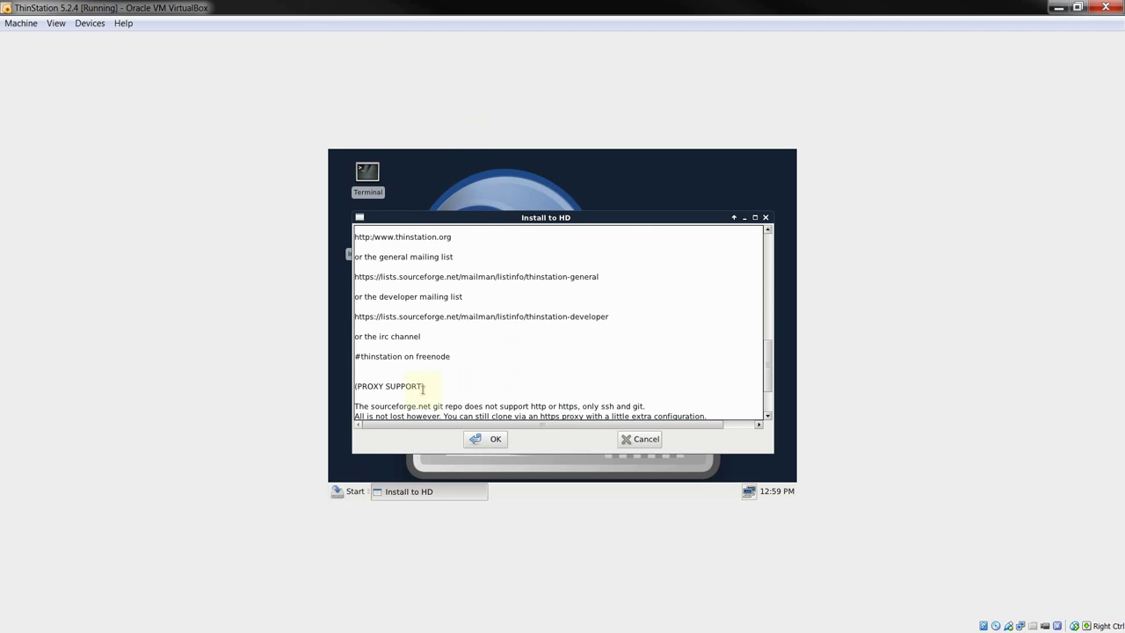
{"action": "scroll", "coordinate": [425, 389], "scroll_direction": "down", "scroll_amount": 2}
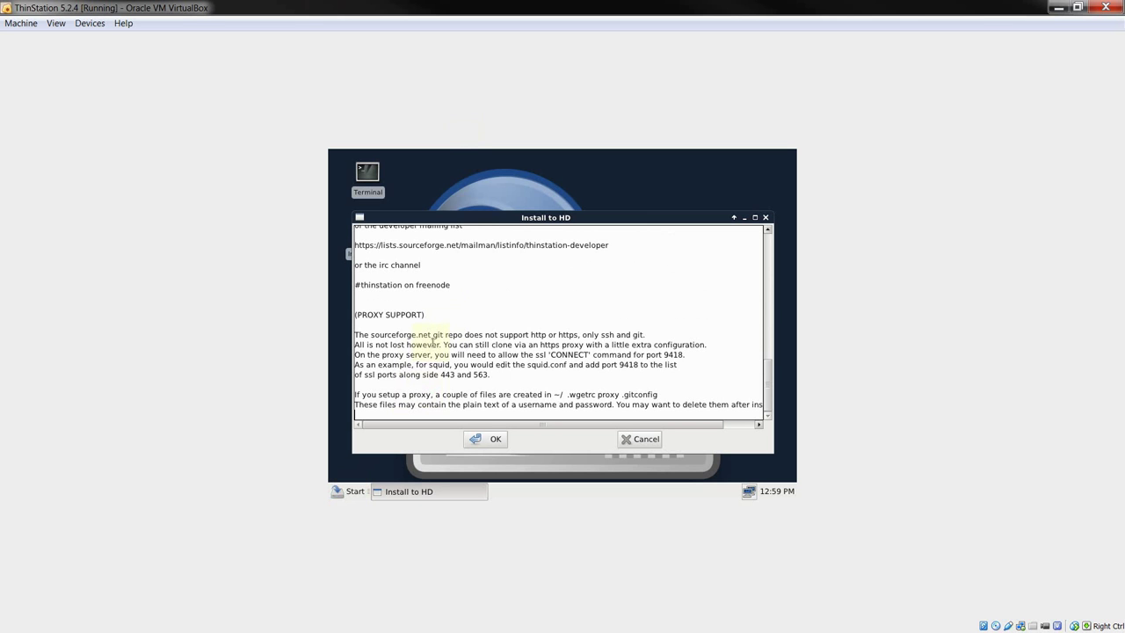
{"action": "scroll", "coordinate": [432, 341], "scroll_direction": "up", "scroll_amount": 10}
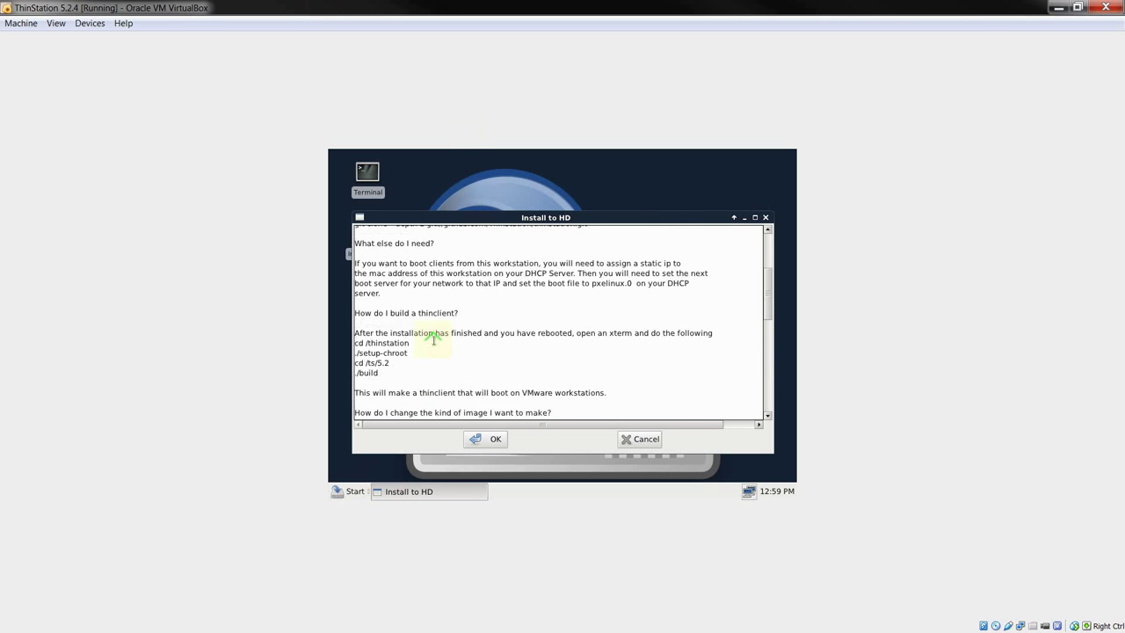
{"action": "scroll", "coordinate": [433, 339], "scroll_direction": "up", "scroll_amount": 3}
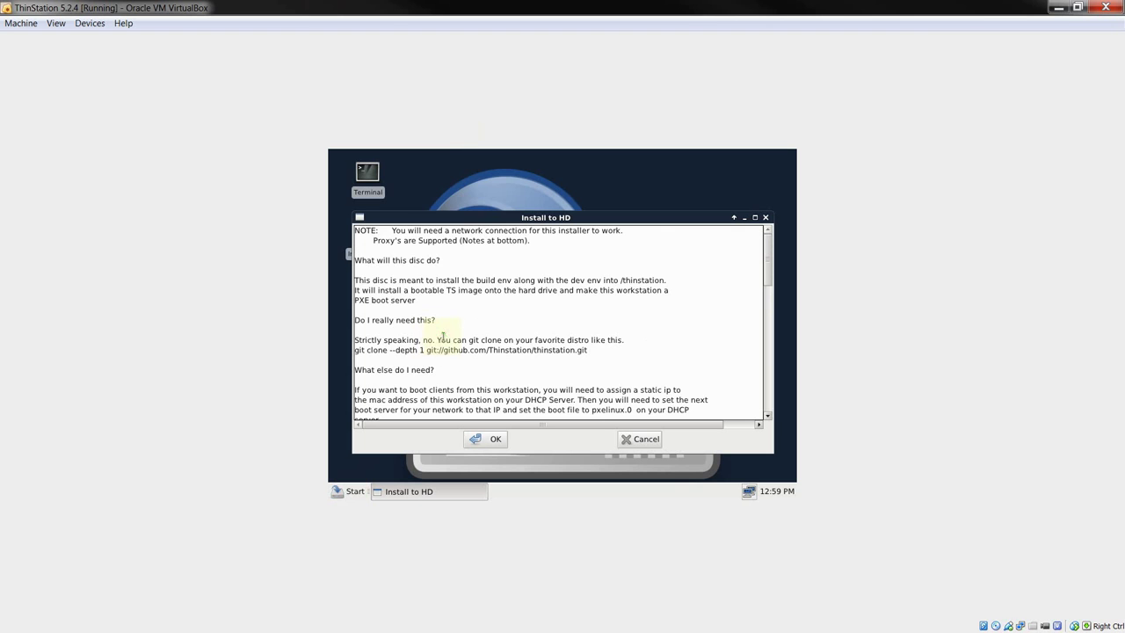
{"action": "scroll", "coordinate": [444, 338], "scroll_direction": "down", "scroll_amount": 3}
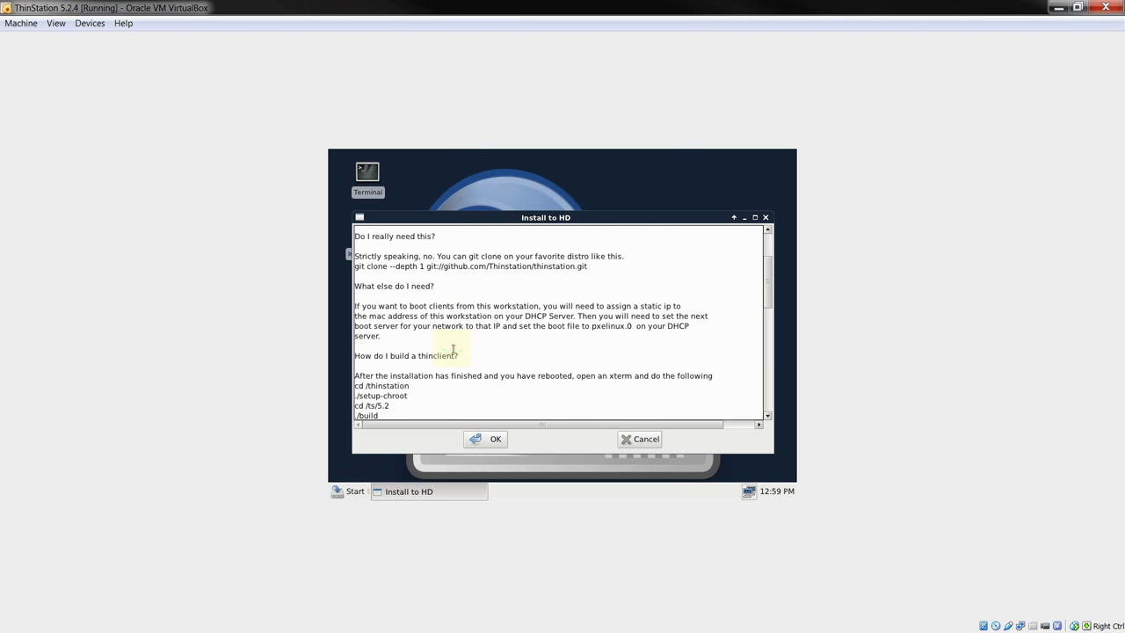
{"action": "scroll", "coordinate": [453, 349], "scroll_direction": "up", "scroll_amount": 2}
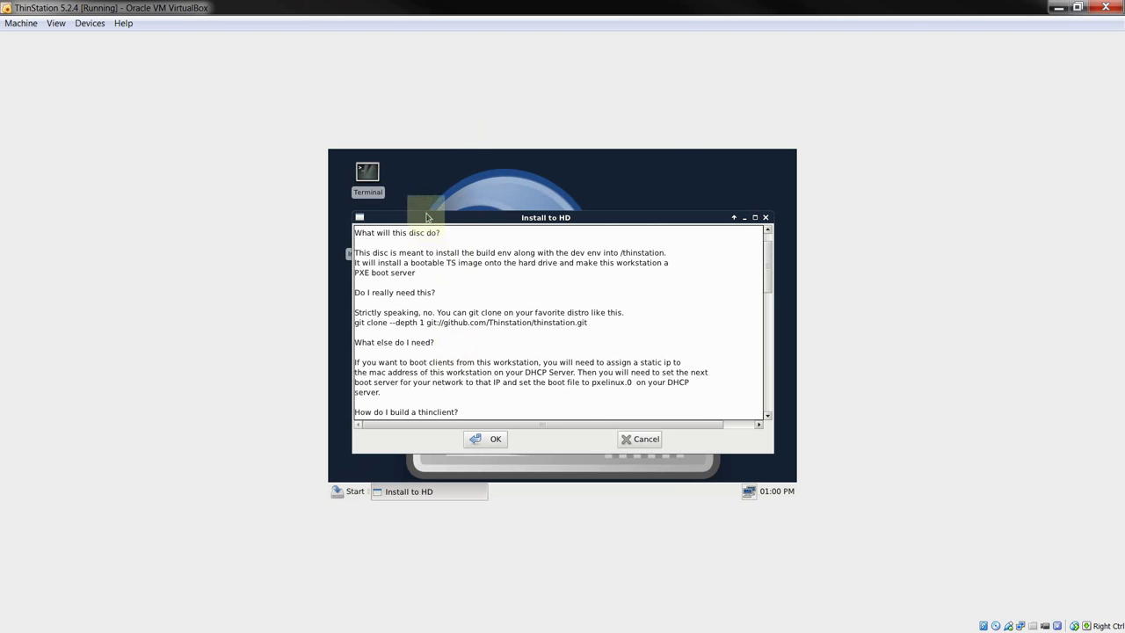
{"action": "triple_click", "coordinate": [417, 267]}
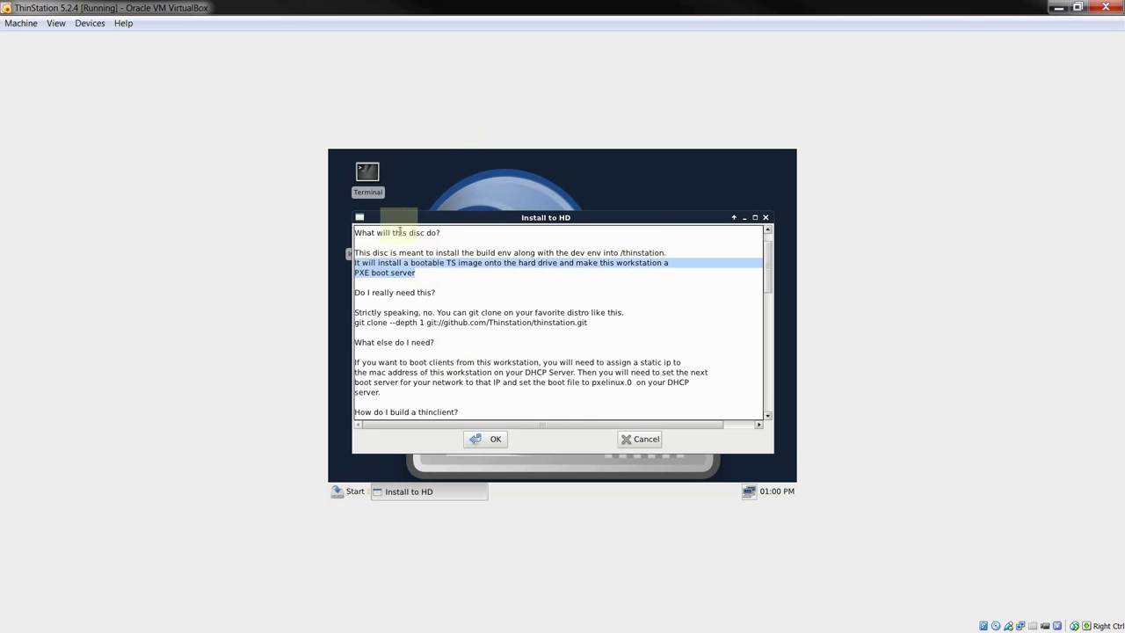
{"action": "left_click_drag", "start_coordinate": [394, 216], "coordinate": [477, 201]}
{"action": "left_click", "coordinate": [365, 239]}
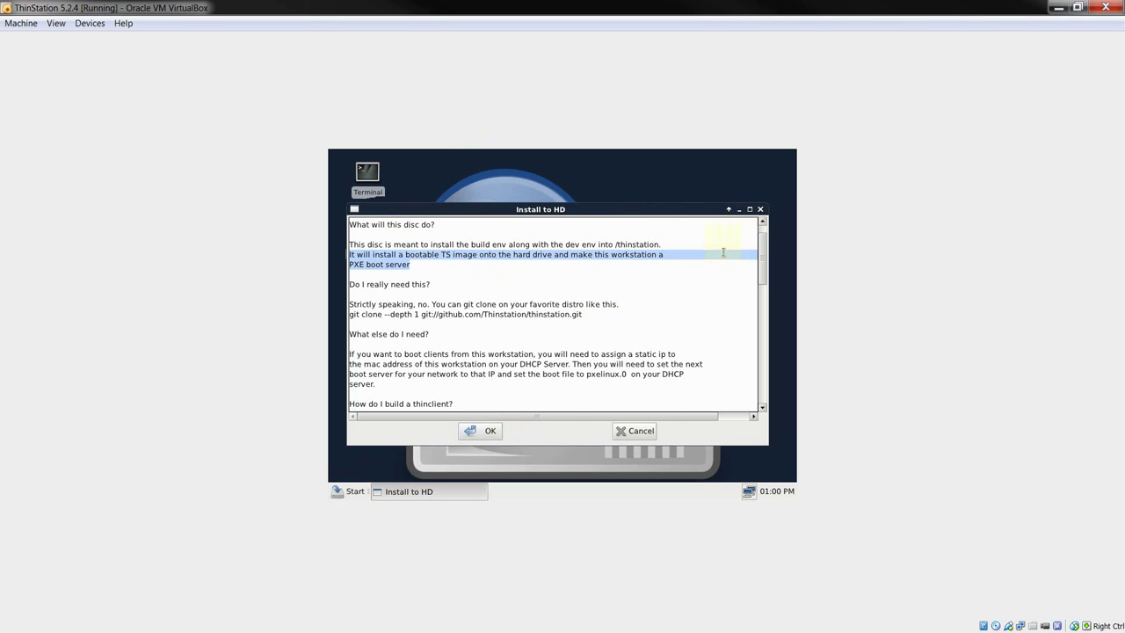
Step: Accept the installer notes and the disk /dev/sda, and set the preferred screen resolution to 1024x768
{"action": "left_click", "coordinate": [490, 431]}
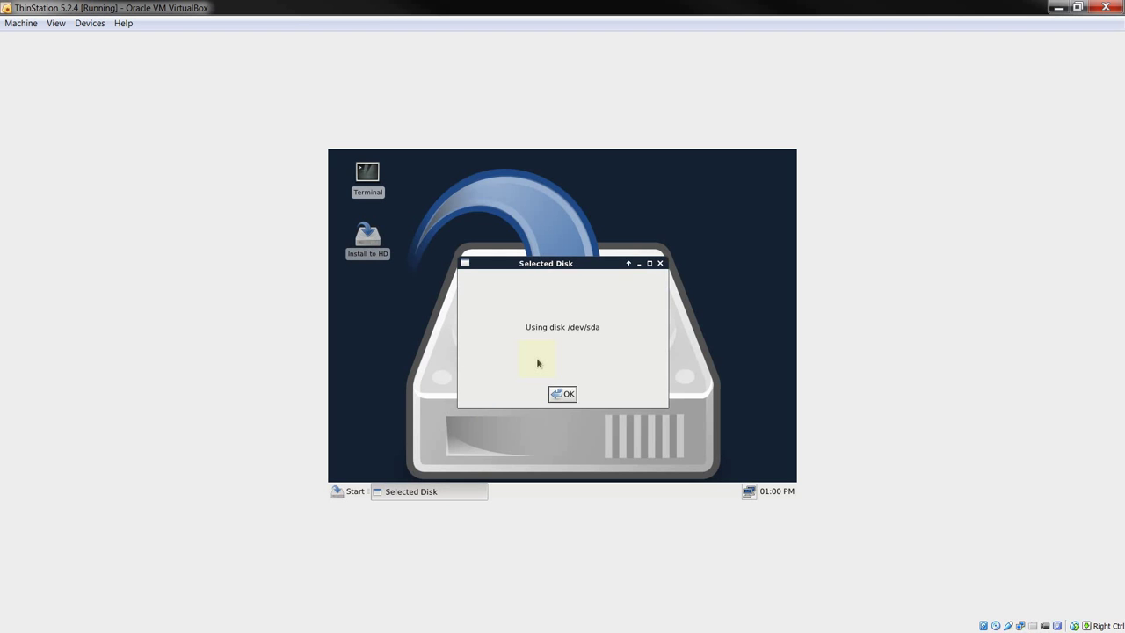
{"action": "left_click", "coordinate": [563, 395]}
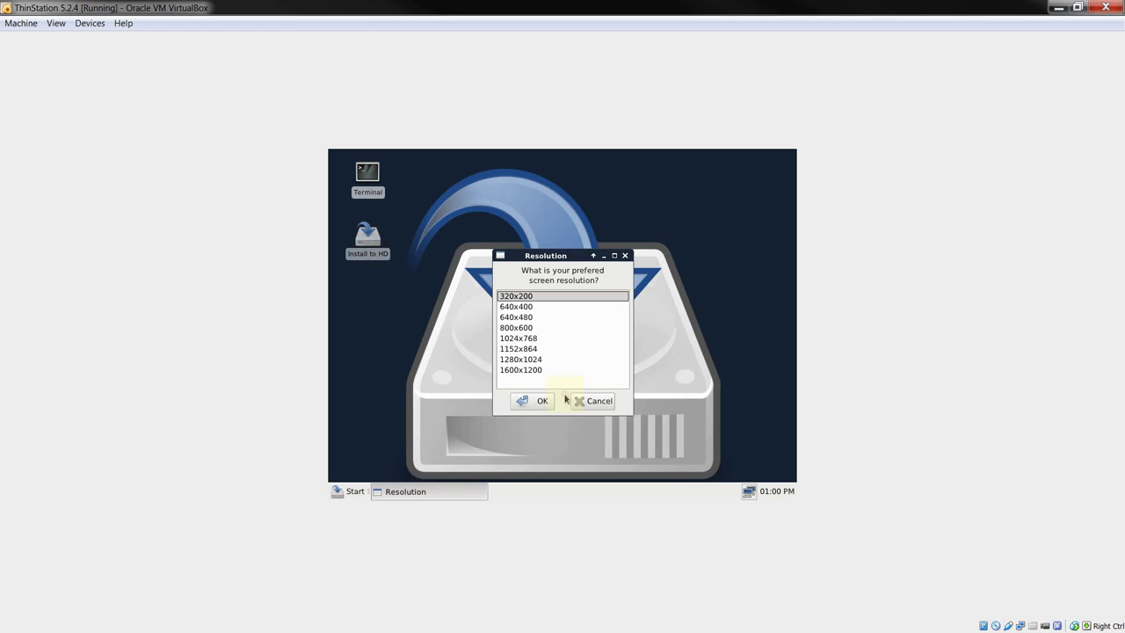
{"action": "left_click", "coordinate": [560, 339]}
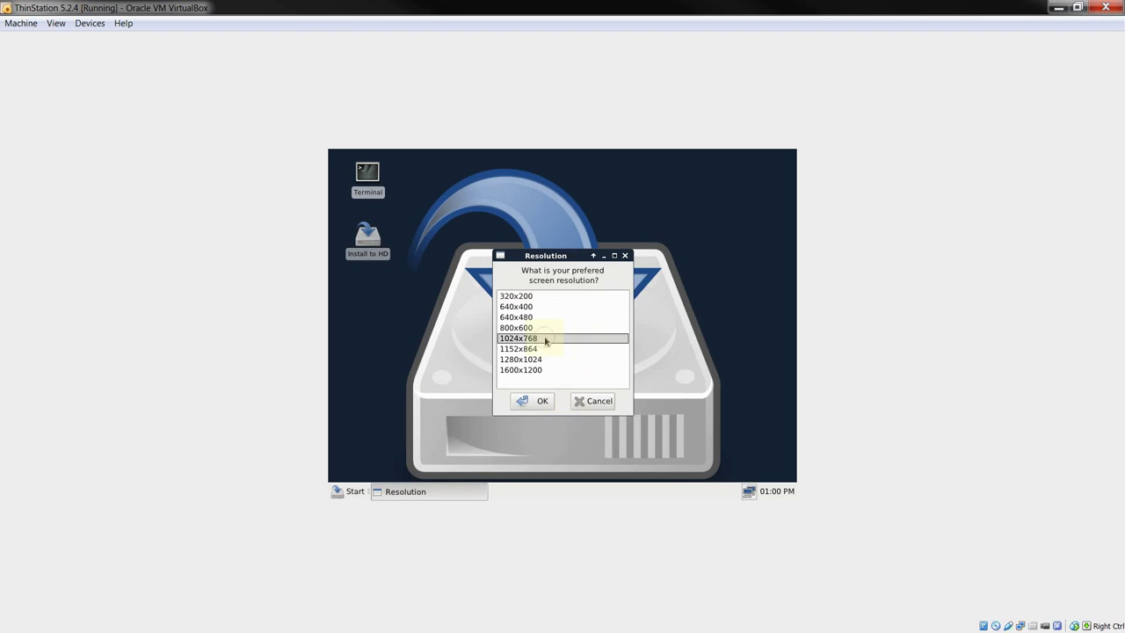
{"action": "left_click", "coordinate": [540, 402]}
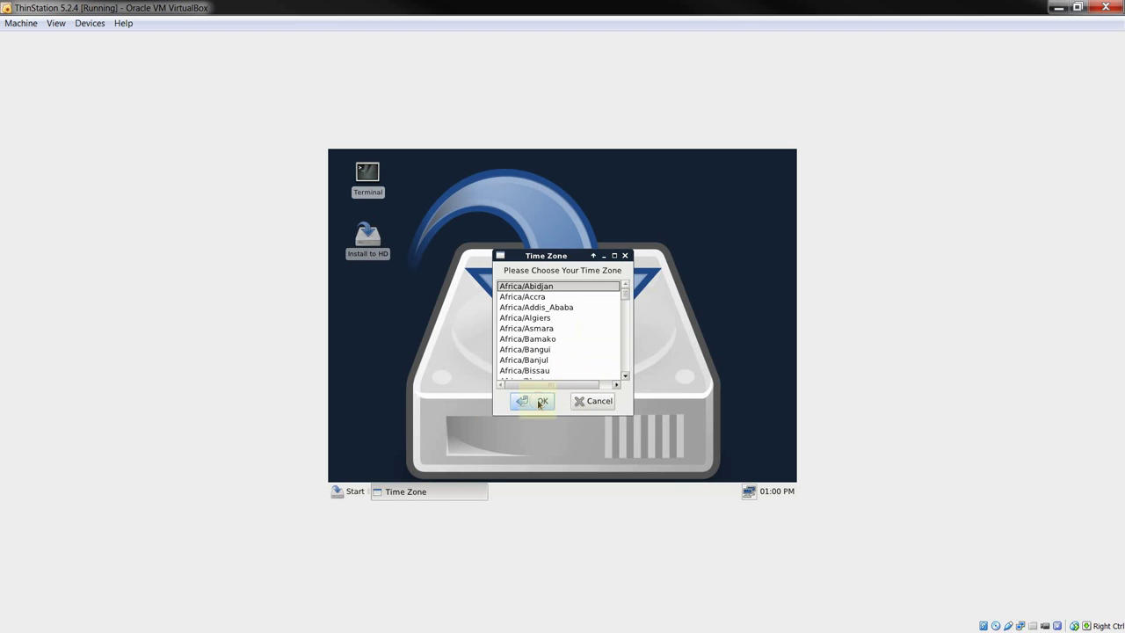
Step: Find the local time zone in the installer's time zone list and confirm it
{"action": "left_click_drag", "start_coordinate": [626, 296], "coordinate": [630, 324]}
{"action": "left_click", "coordinate": [584, 336]}
{"action": "left_click", "coordinate": [580, 326]}
{"action": "left_click", "coordinate": [535, 402]}
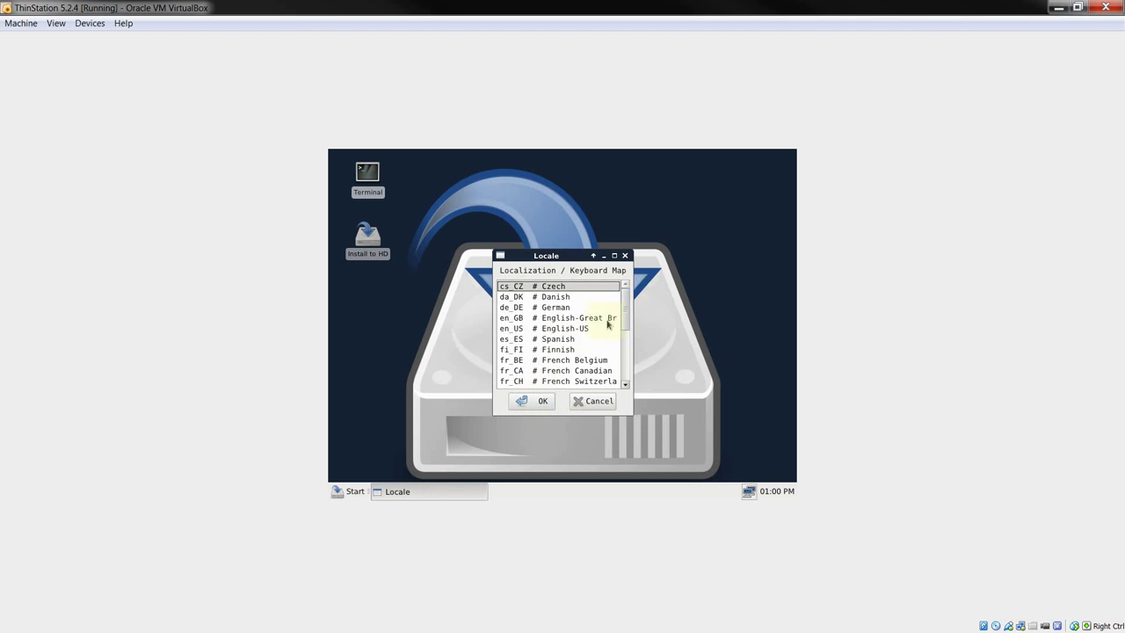
Step: Set the locale and keyboard map to en_US English-US and agree to erase the selected disk to start the installation
{"action": "left_click", "coordinate": [606, 329]}
{"action": "left_click", "coordinate": [542, 401]}
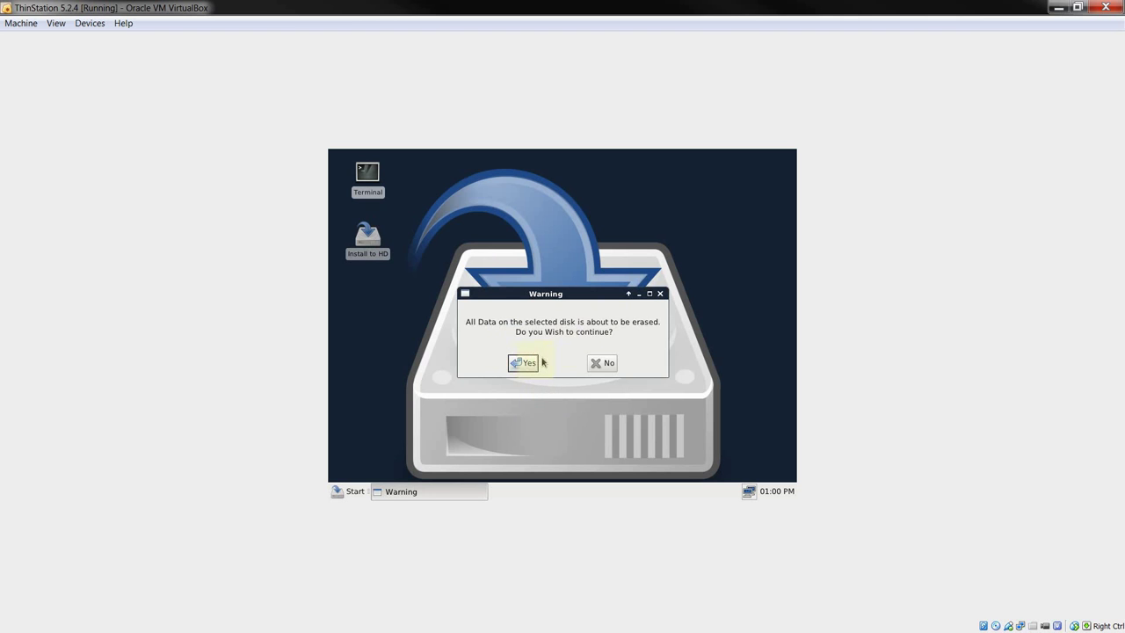
{"action": "left_click", "coordinate": [532, 364]}
{"action": "left_click", "coordinate": [531, 365]}
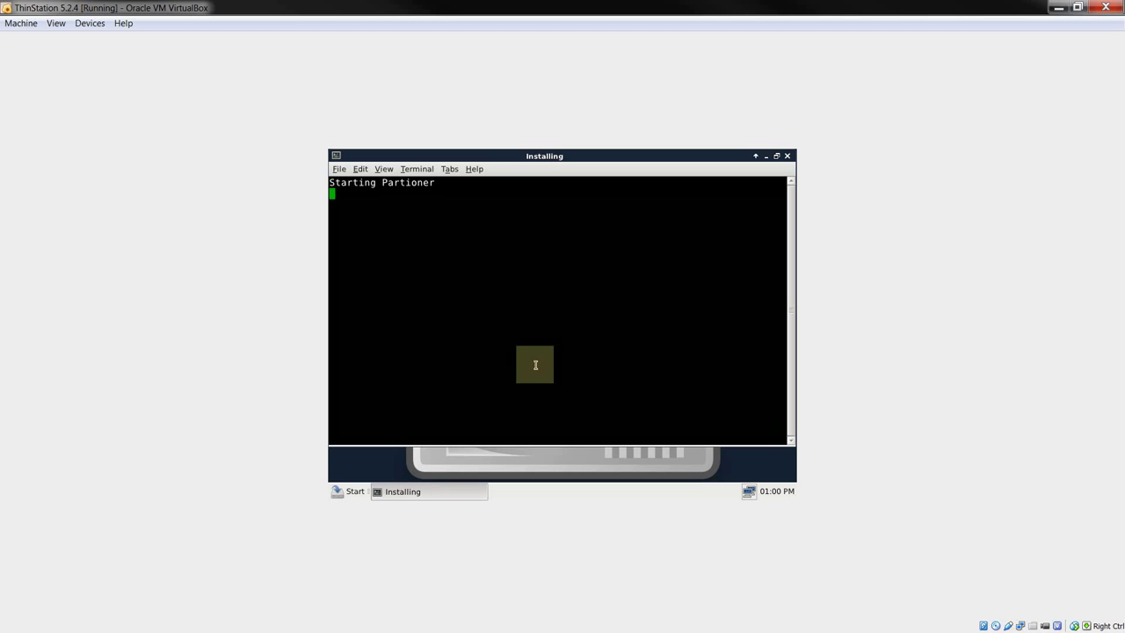